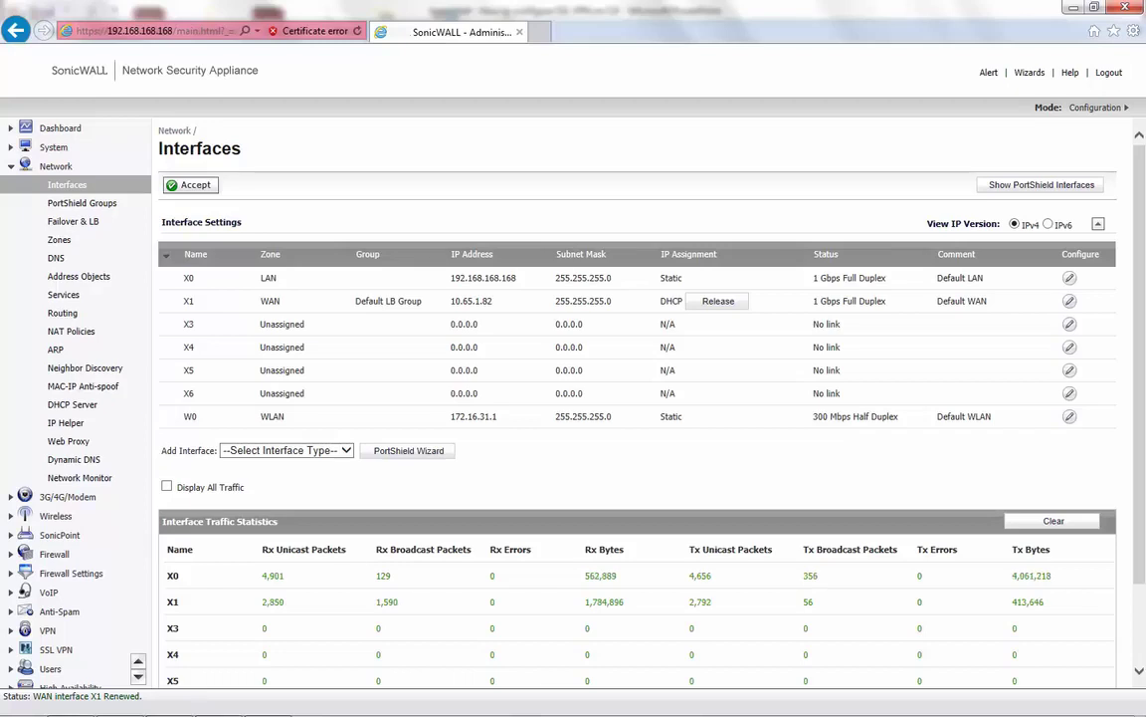
- On WAN interface X1 (10.65.1.82), enable HTTPS management, HTTP-to-HTTPS redirect and HTTPS user login
{"action": "left_click_drag", "start_coordinate": [450, 301], "coordinate": [492, 302]}
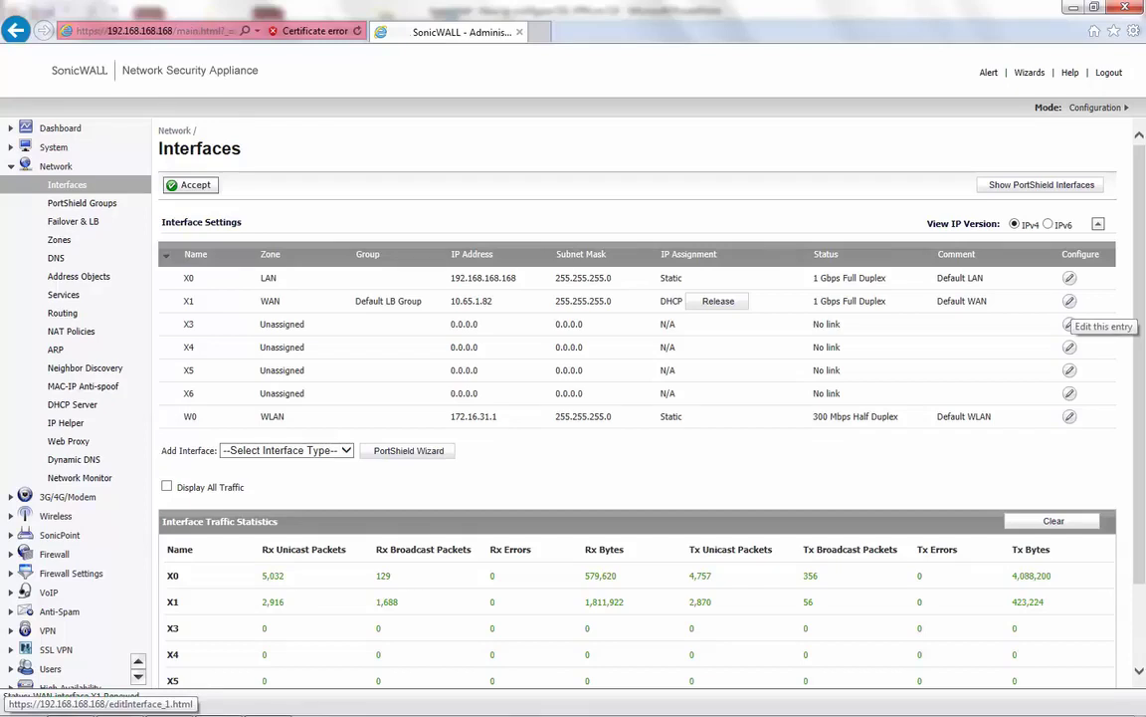
{"action": "left_click", "coordinate": [1069, 301]}
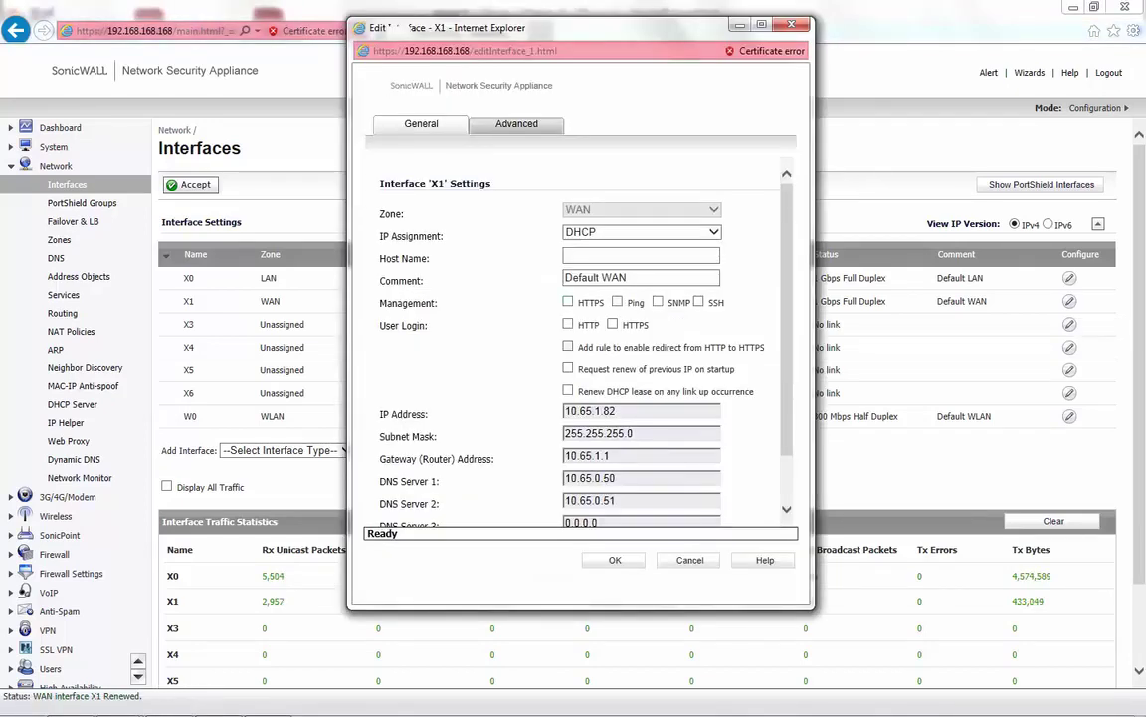
{"action": "left_click", "coordinate": [567, 302]}
{"action": "left_click", "coordinate": [730, 427]}
{"action": "left_click", "coordinate": [612, 324]}
{"action": "key", "text": "Return"}
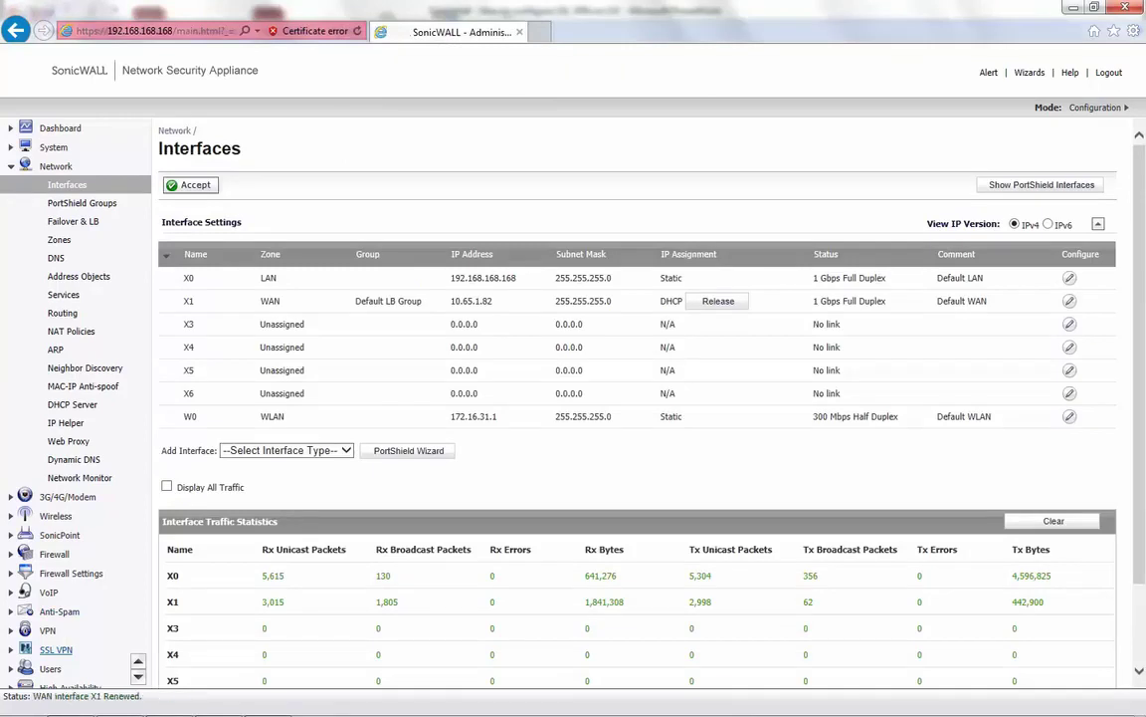
{"action": "left_click", "coordinate": [56, 649]}
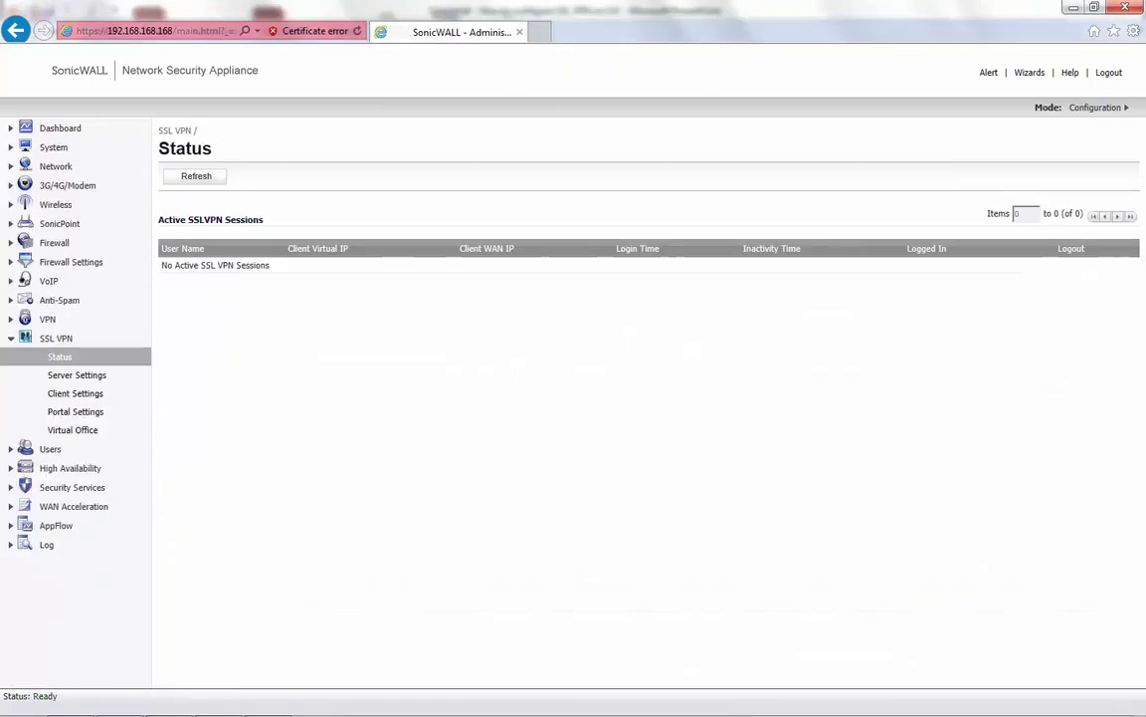
- Enable SSL VPN on the WAN zone, review port, certificate and domain, leaving web management disabled
{"action": "left_click", "coordinate": [77, 374]}
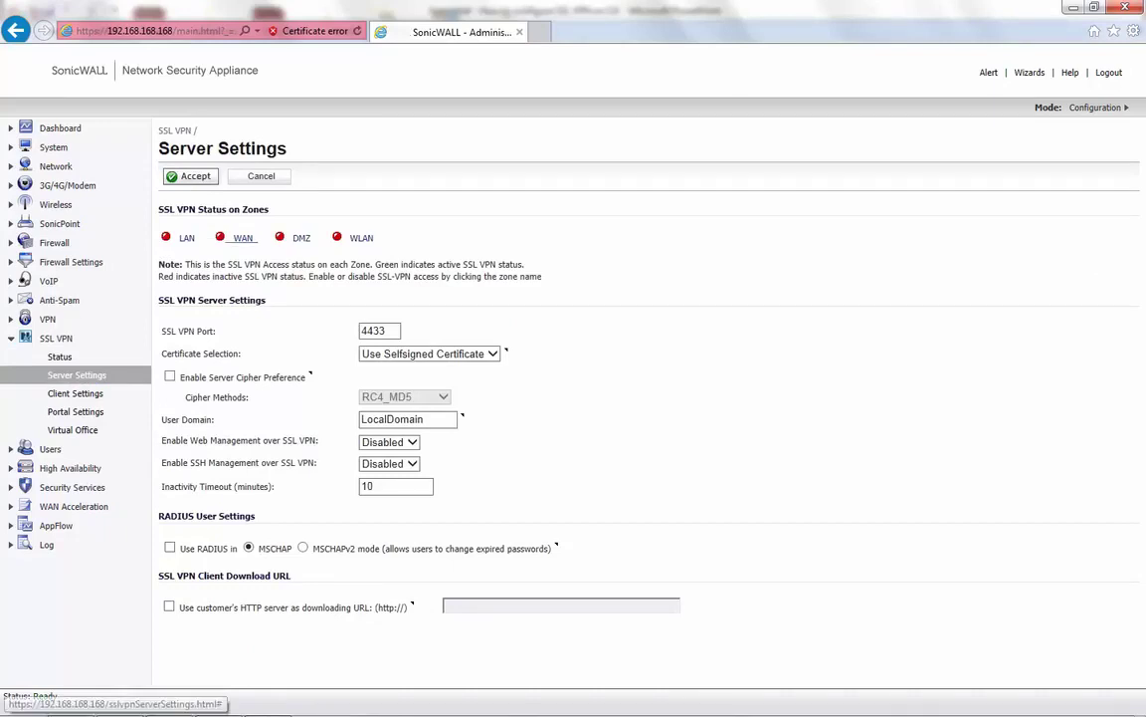
{"action": "left_click", "coordinate": [242, 238]}
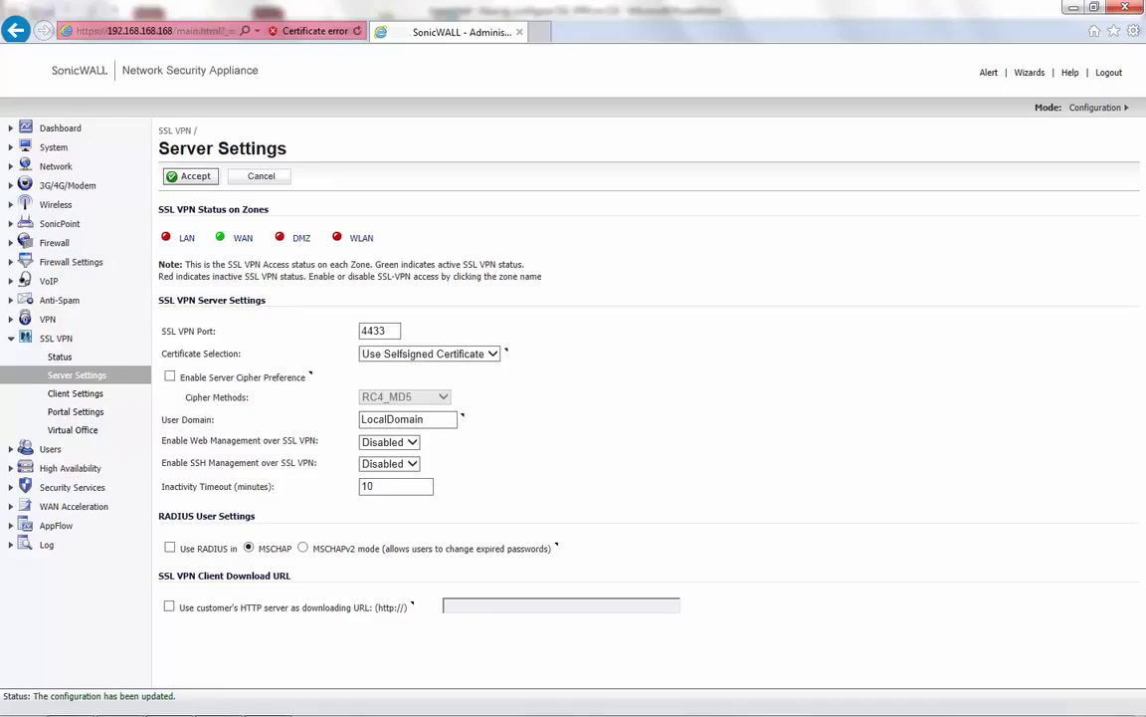
{"action": "left_click", "coordinate": [386, 330]}
{"action": "key", "text": "Tab"}
{"action": "key", "text": "Tab"}
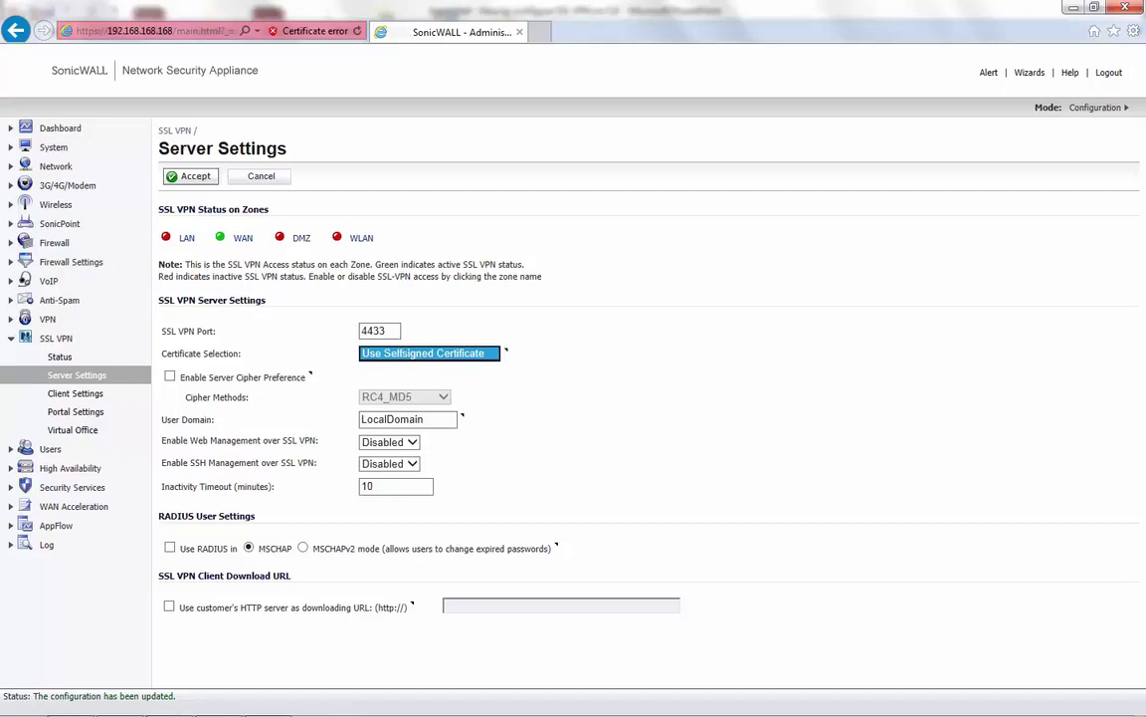
{"action": "key", "text": "Tab"}
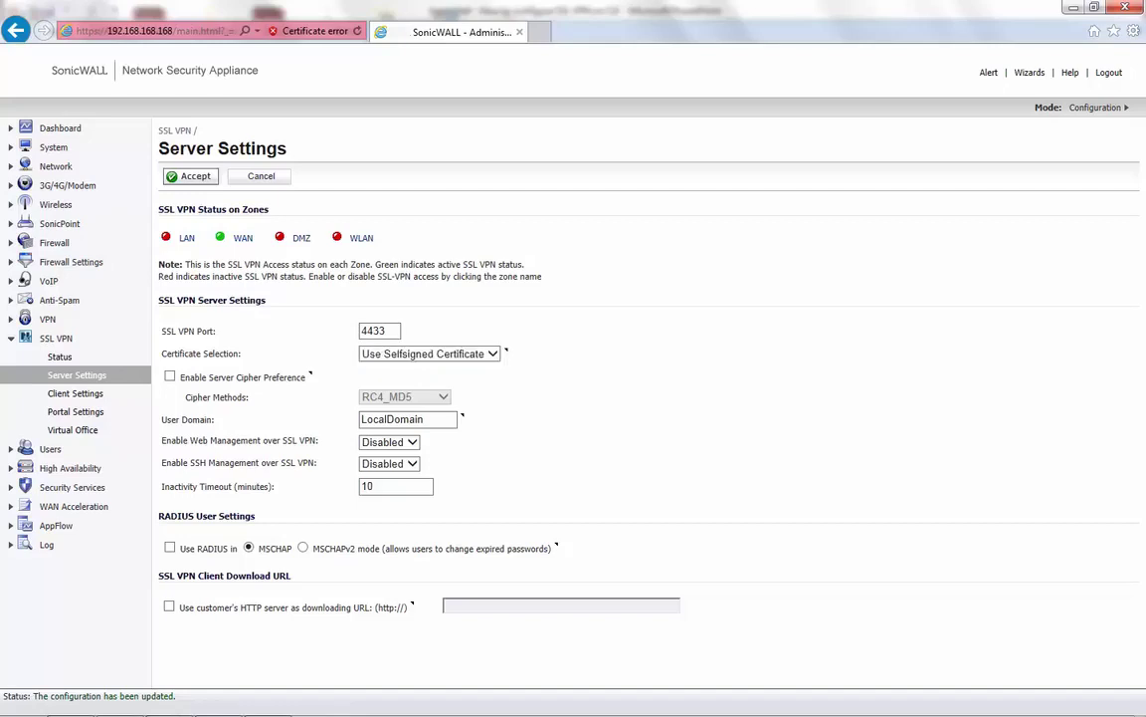
{"action": "key", "text": "Tab"}
{"action": "left_click", "coordinate": [388, 442]}
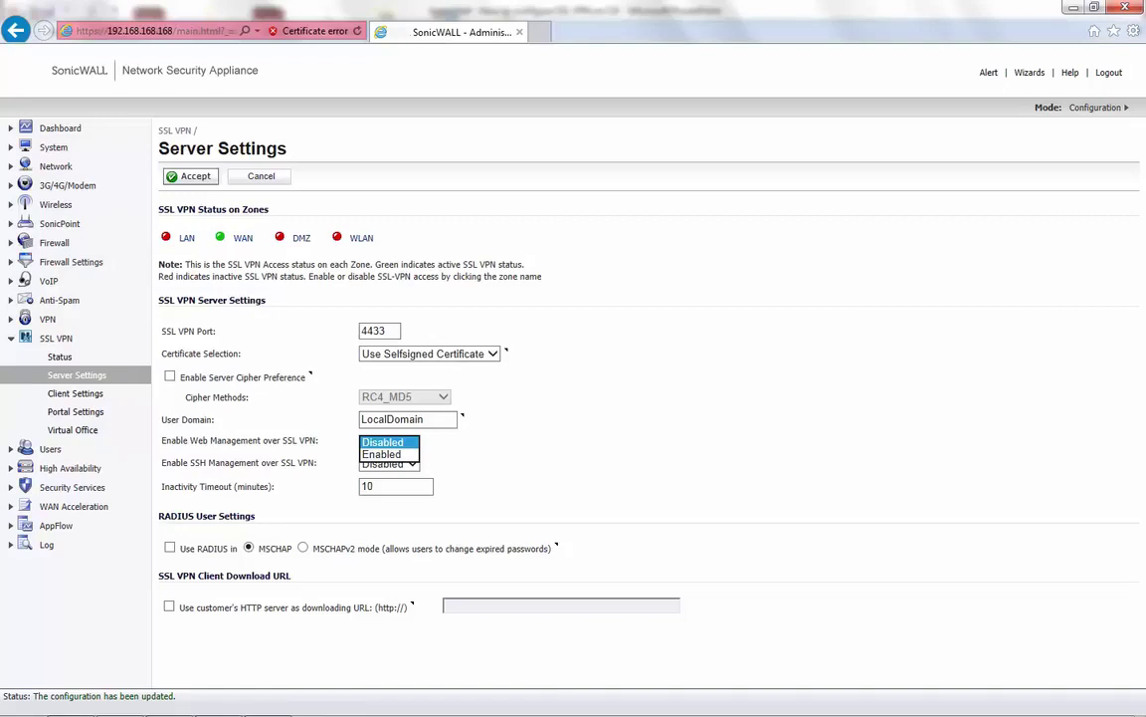
{"action": "key", "text": "Escape"}
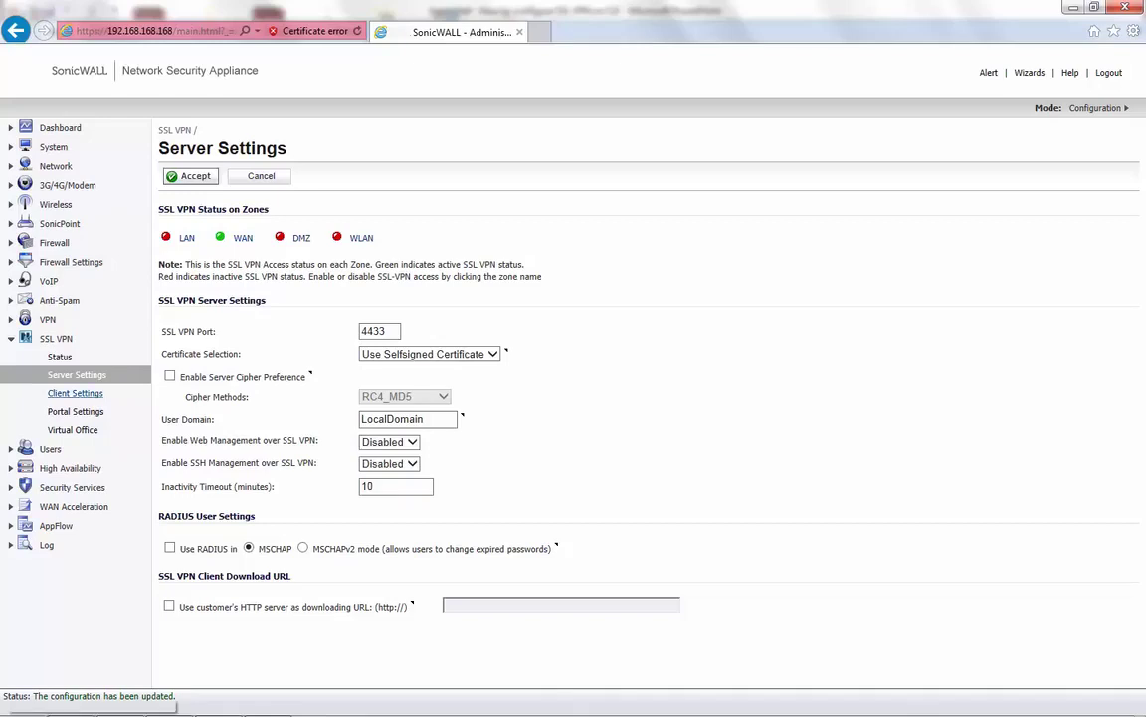
{"action": "left_click", "coordinate": [75, 393]}
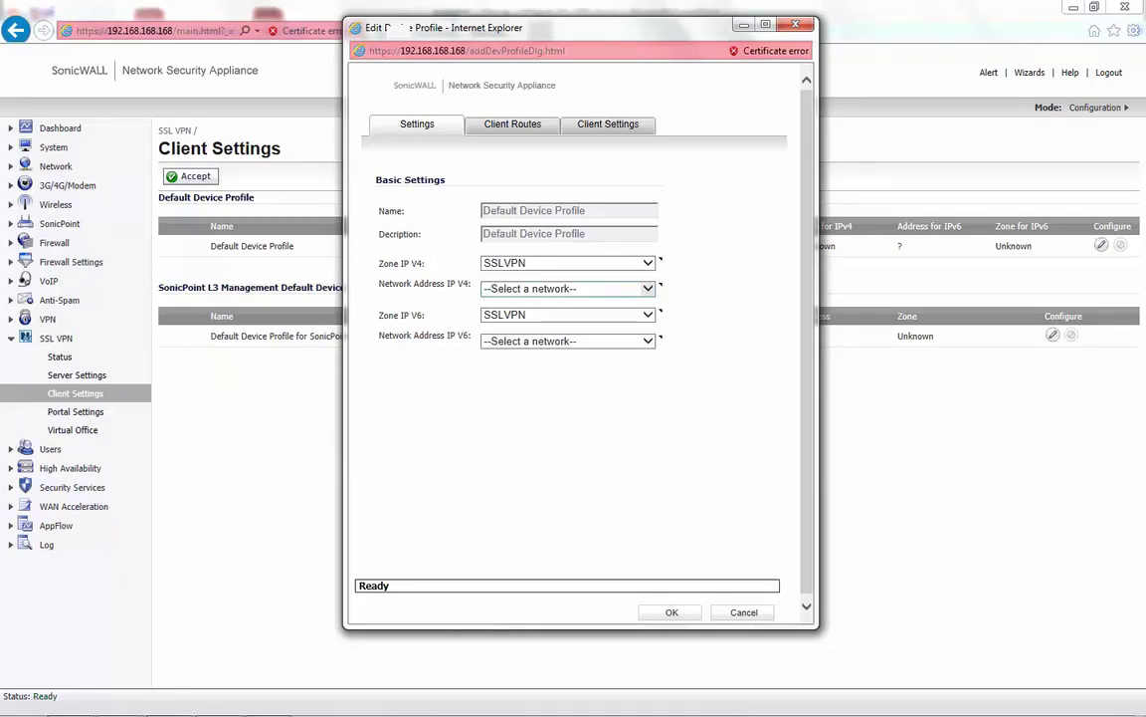
- Choose 'Create new network...' from the Default Device Profile's IPv4 Network Address list
{"action": "left_click", "coordinate": [648, 289]}
{"action": "left_click", "coordinate": [648, 289]}
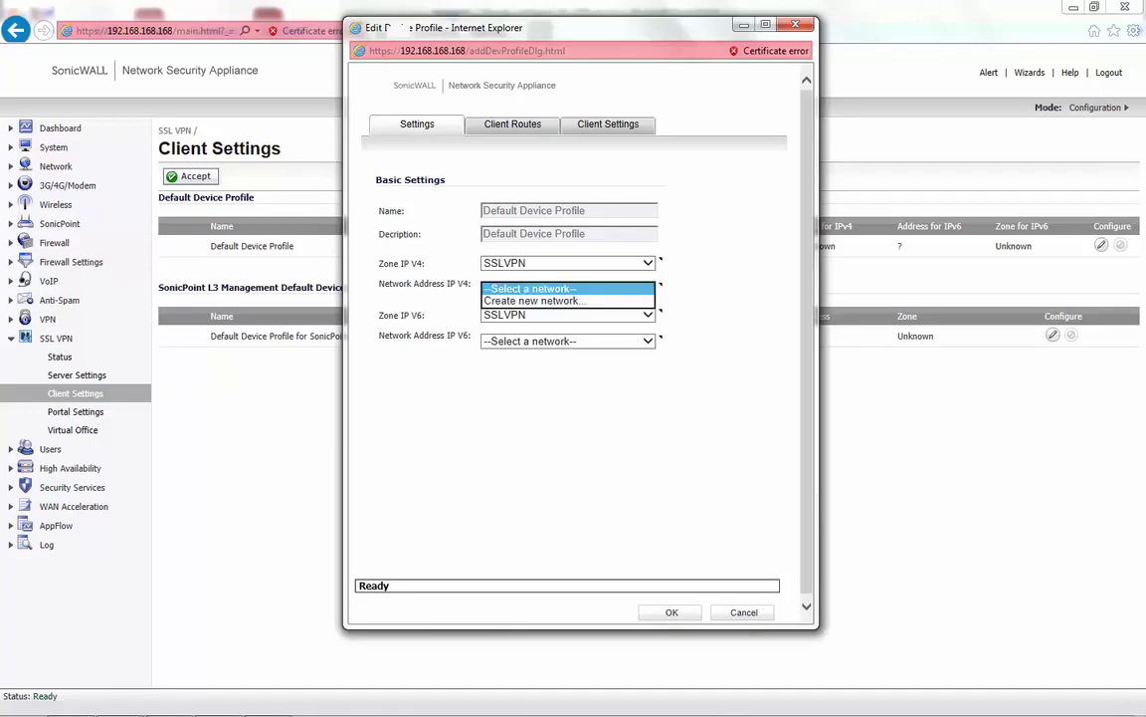
{"action": "key", "text": "Down"}
{"action": "key", "text": "Return"}
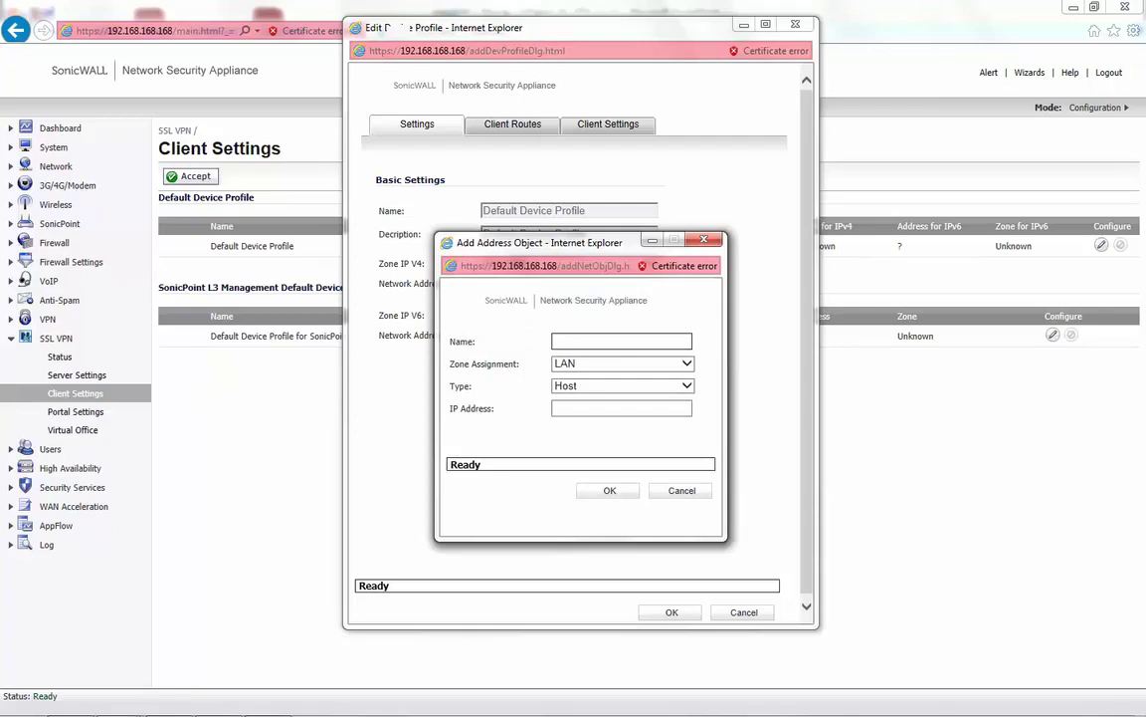
- Name the address object 'SSLVPN IP Pool', with zone SSLVPN and type Range
{"action": "type", "text": "SSLVPN IP Pool"}
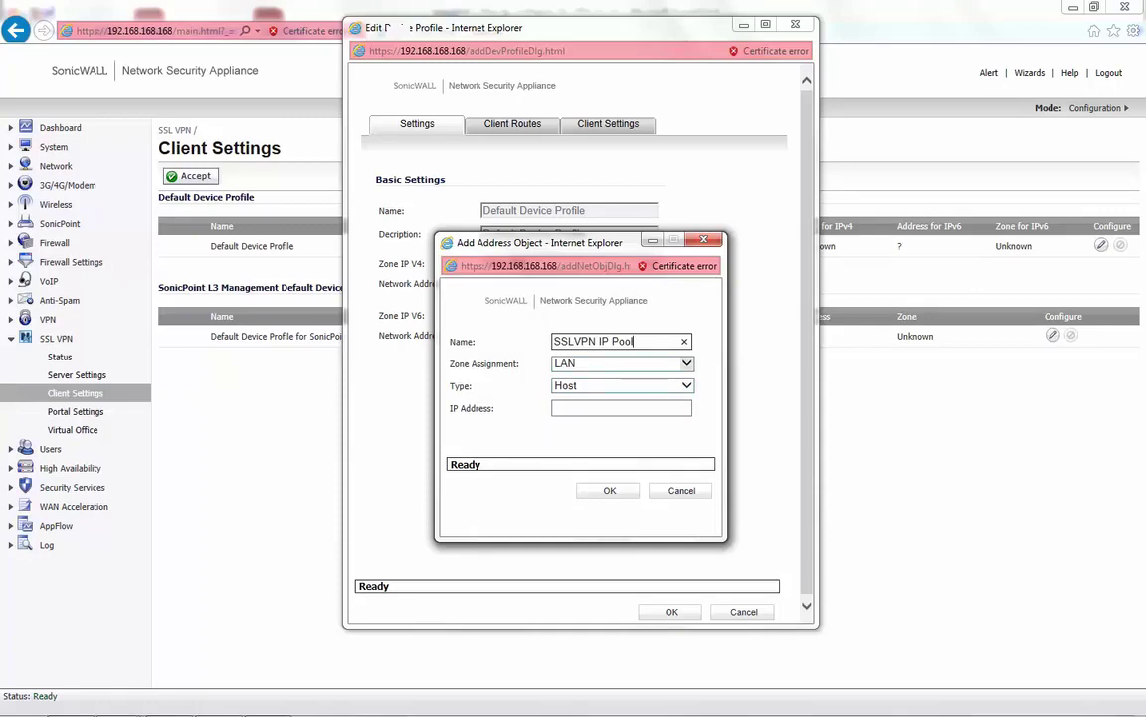
{"action": "key", "text": "Tab"}
{"action": "key", "text": "alt+Down"}
{"action": "key", "text": "Down"}
{"action": "key", "text": "Down"}
{"action": "key", "text": "Down"}
{"action": "key", "text": "Down"}
{"action": "key", "text": "Return"}
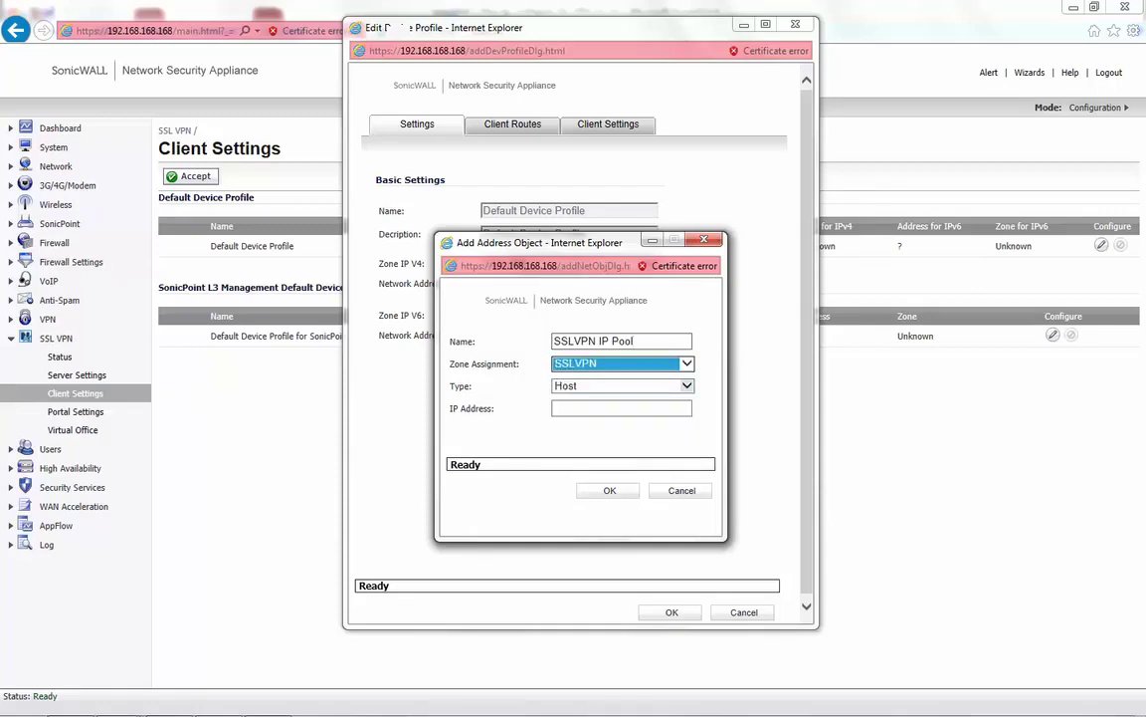
{"action": "key", "text": "Tab"}
{"action": "key", "text": "alt+Down"}
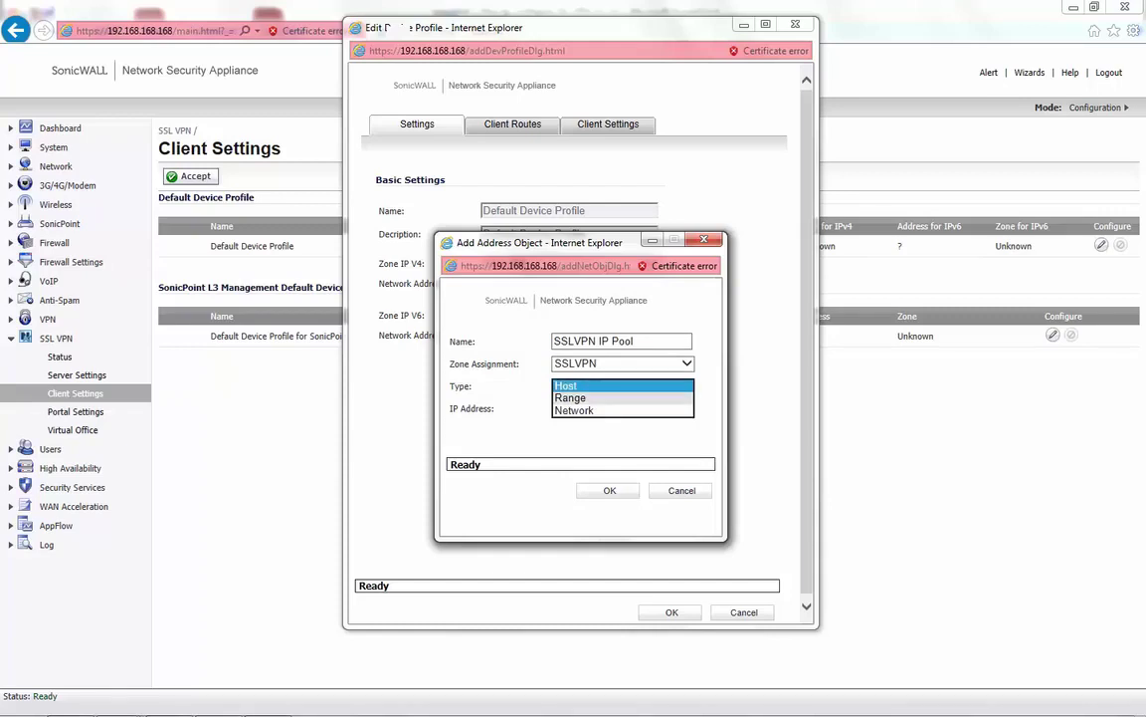
{"action": "key", "text": "Down"}
{"action": "key", "text": "Return"}
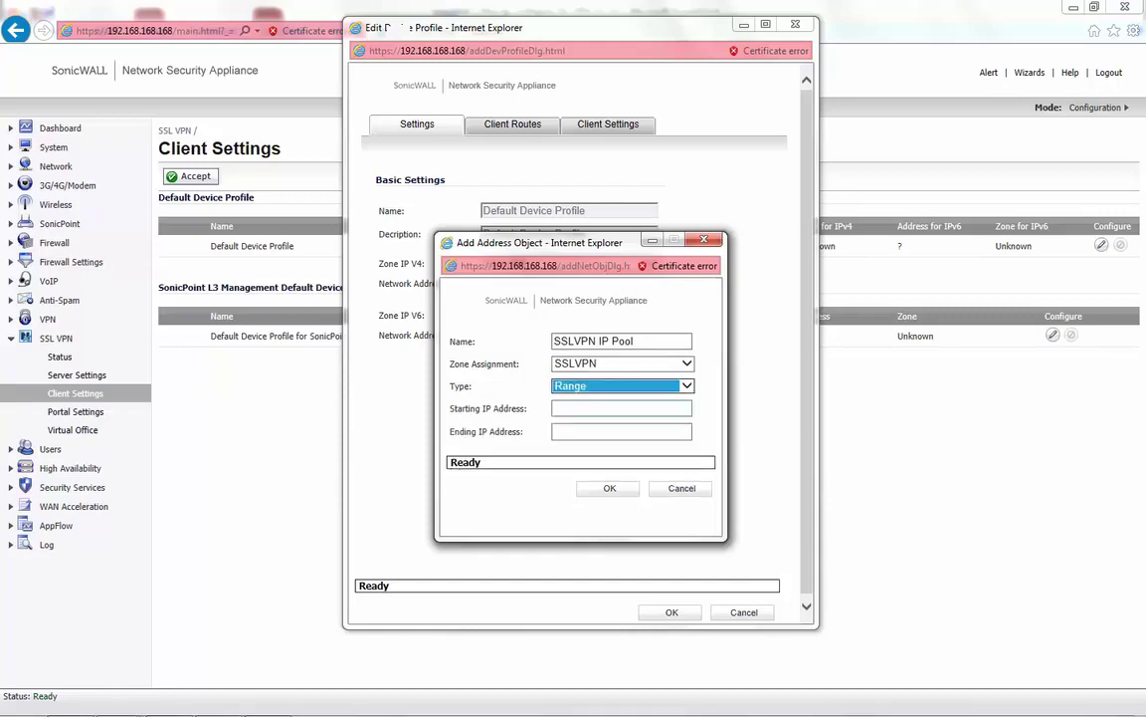
- Enter the range 192.168.168.10 to 192.168.168.2 and save the object
{"action": "key", "text": "Tab"}
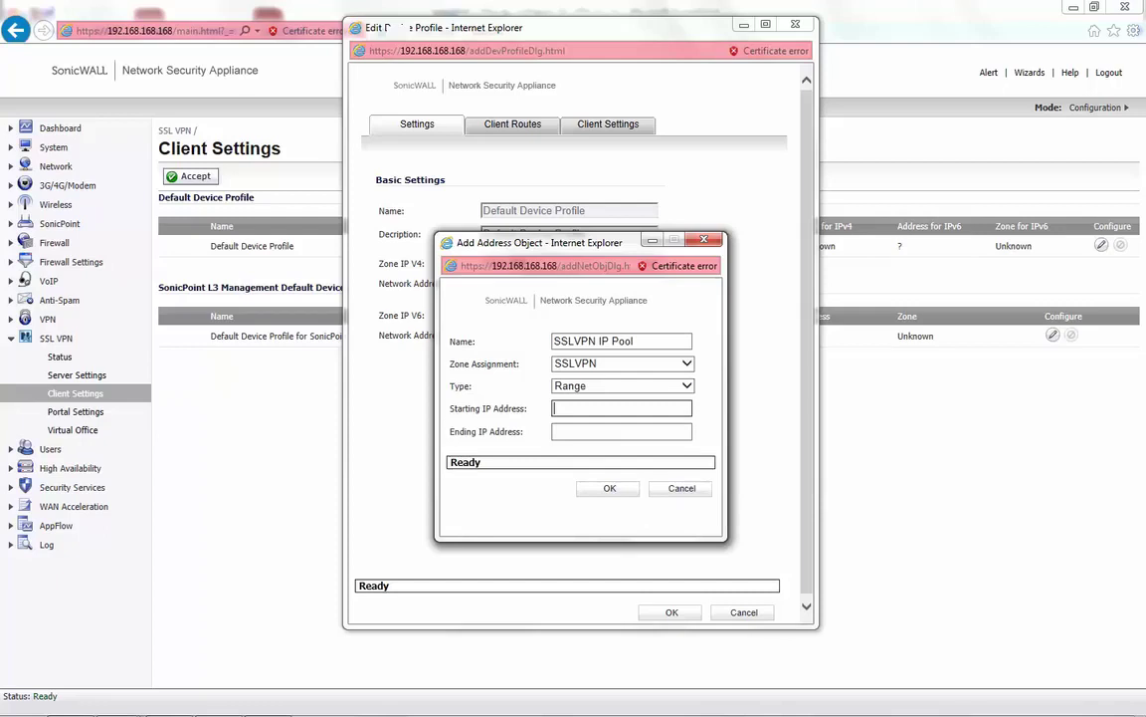
{"action": "type", "text": "192.168.168.10"}
{"action": "key", "text": "Tab"}
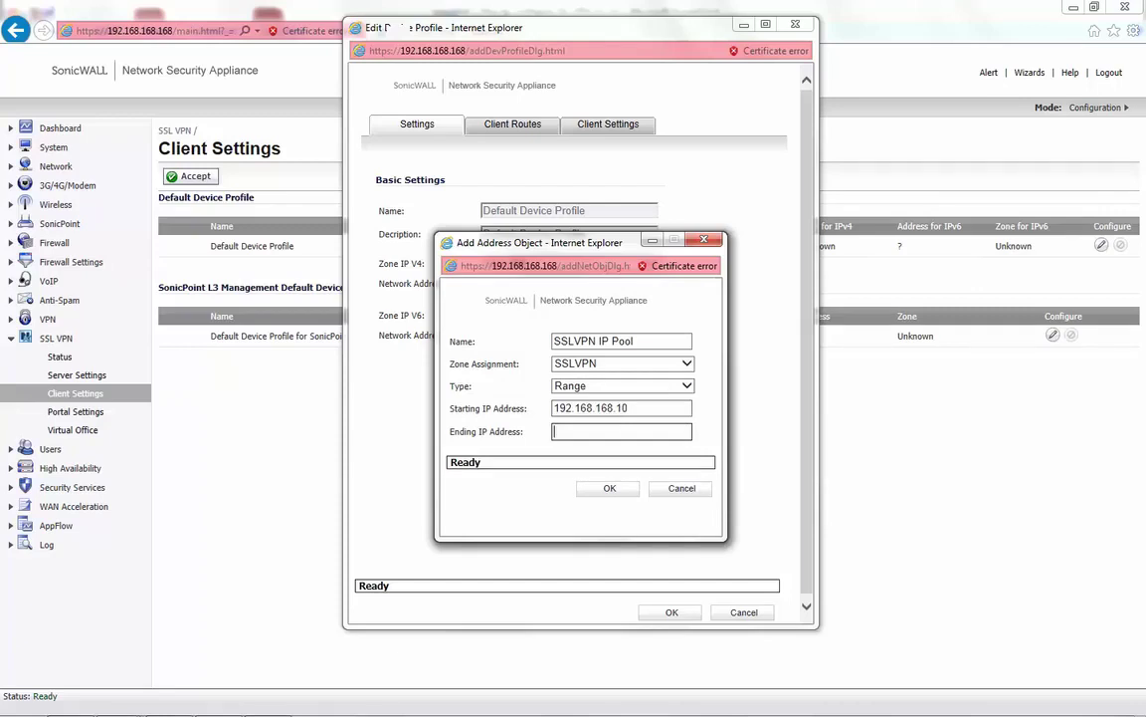
{"action": "type", "text": "192.168.168.2"}
{"action": "key", "text": "Return"}
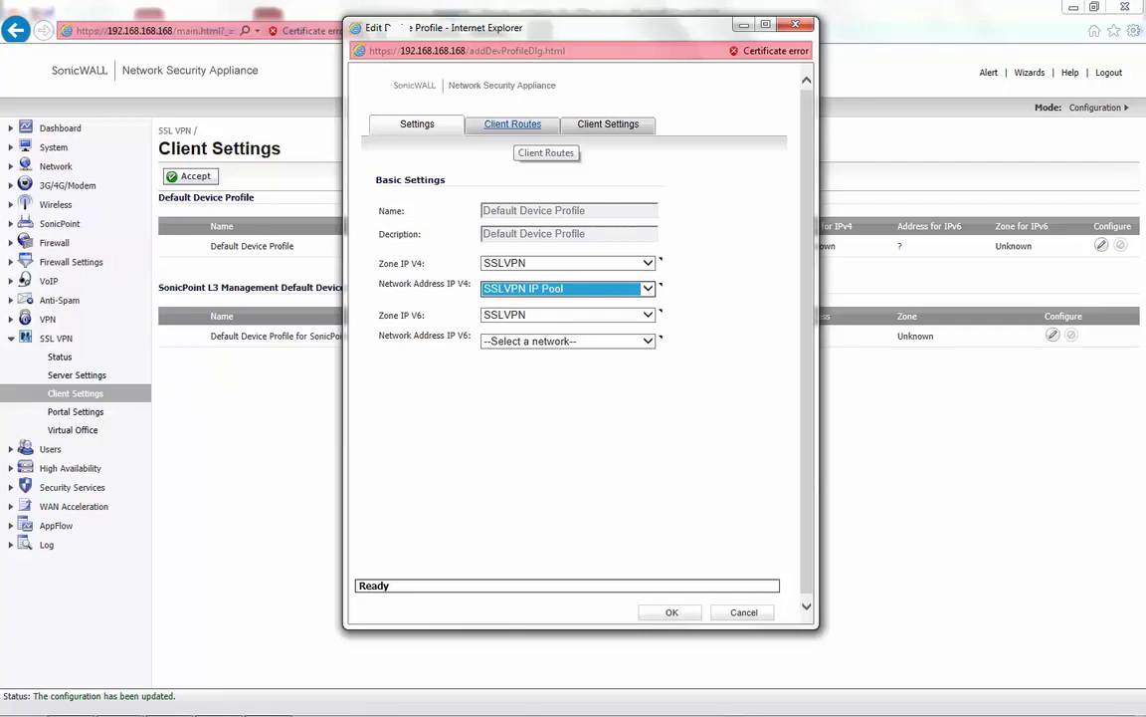
- On Client Routes, try Tunnel All Mode Enabled and add, then remove, WAN RemoteAccess Networks
{"action": "left_click", "coordinate": [512, 124]}
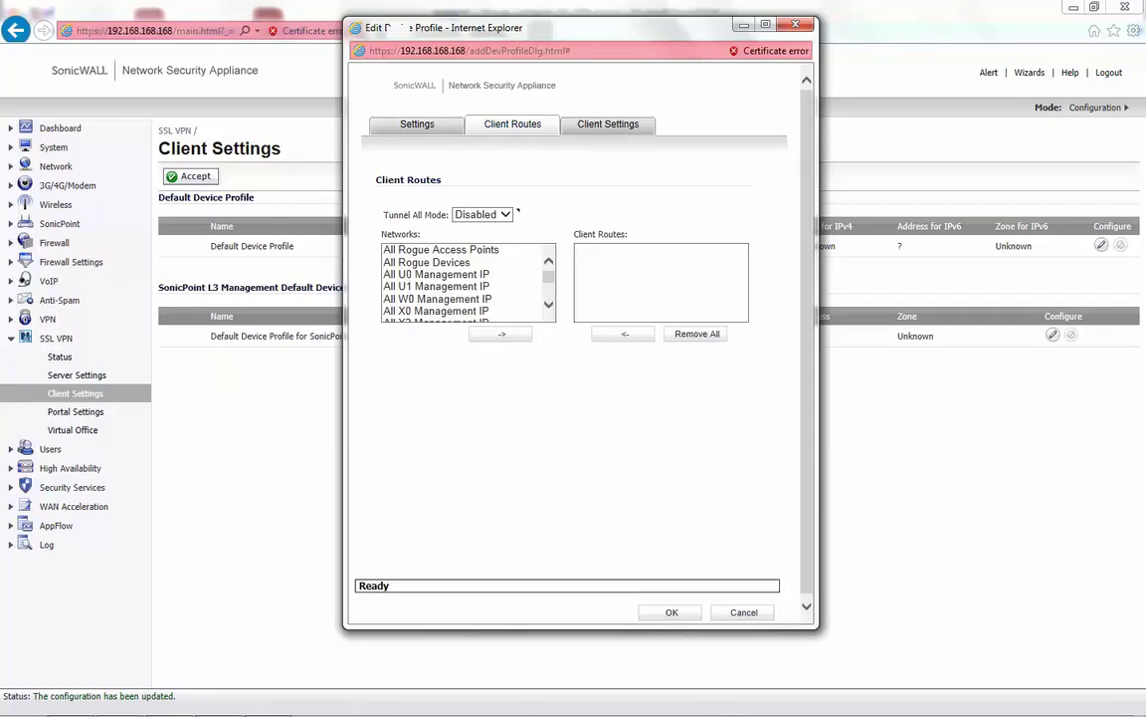
{"action": "left_click", "coordinate": [506, 214]}
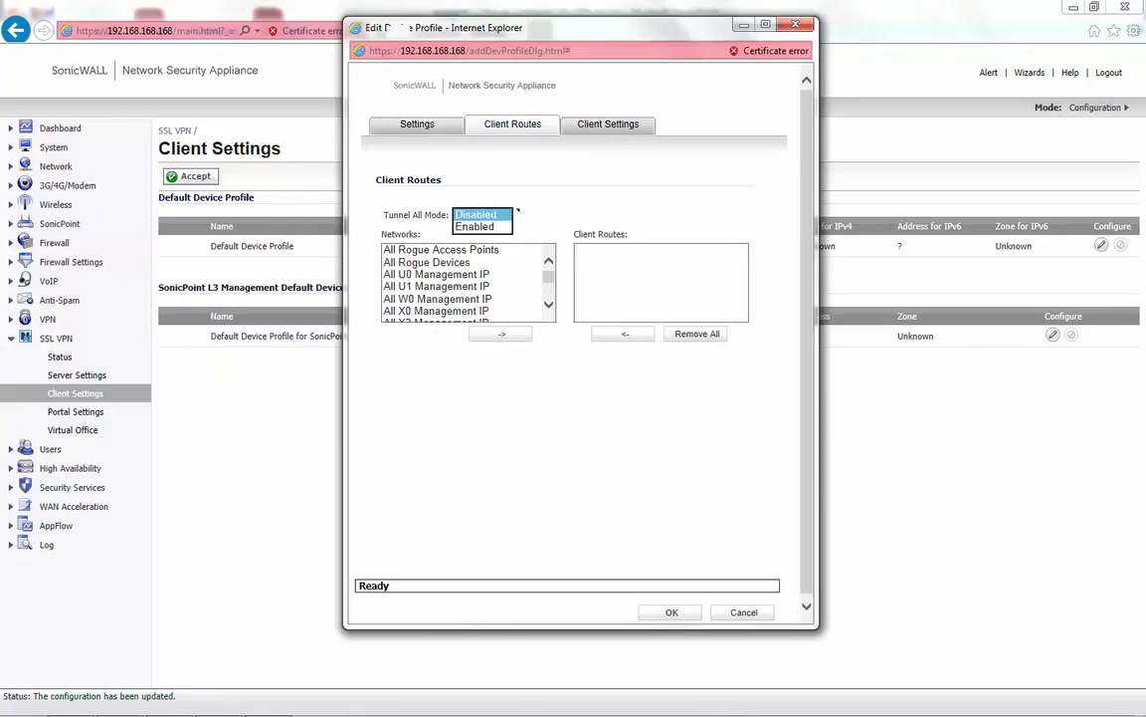
{"action": "key", "text": "Down"}
{"action": "key", "text": "Return"}
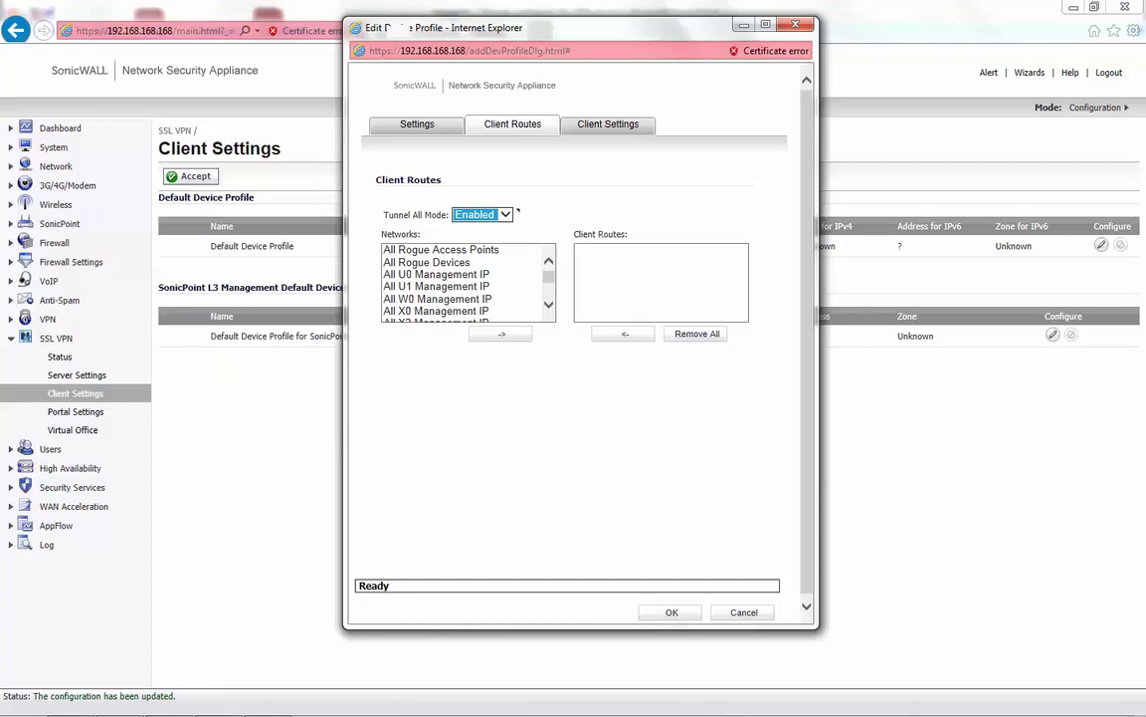
{"action": "left_click", "coordinate": [435, 286]}
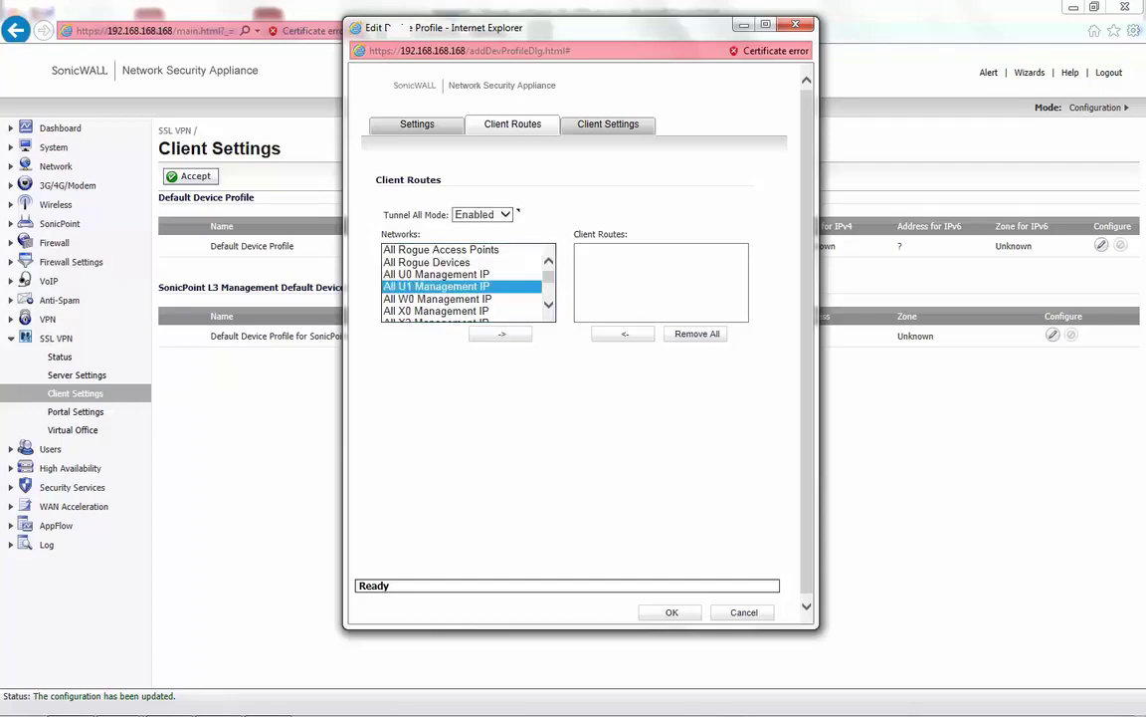
{"action": "key", "text": "Down"}
{"action": "key", "text": "Down"}
{"action": "key", "text": "Down"}
{"action": "key", "text": "Down"}
{"action": "key", "text": "Down"}
{"action": "key", "text": "Down"}
{"action": "key", "text": "Down"}
{"action": "key", "text": "Down"}
{"action": "key", "text": "Down"}
{"action": "key", "text": "Down"}
{"action": "key", "text": "Down"}
{"action": "key", "text": "Down"}
{"action": "key", "text": "Down"}
{"action": "key", "text": "Down"}
{"action": "key", "text": "Down"}
{"action": "key", "text": "Down"}
{"action": "key", "text": "Down"}
{"action": "key", "text": "Down"}
{"action": "key", "text": "Down"}
{"action": "key", "text": "Down"}
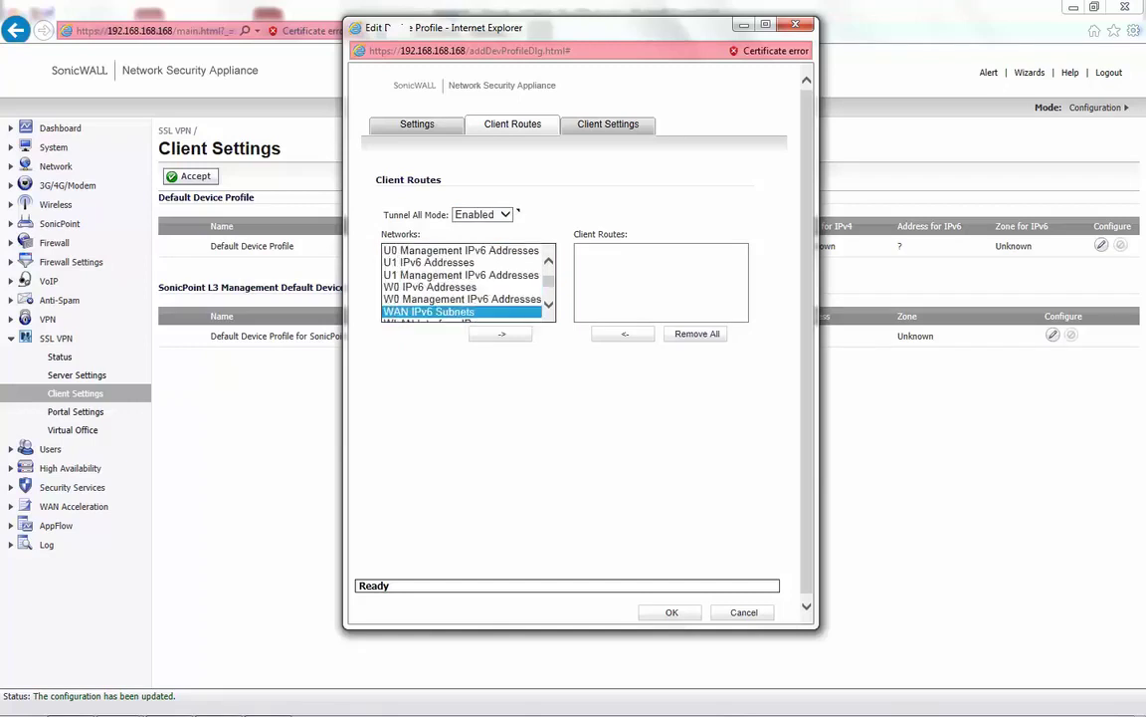
{"action": "key", "text": "Down"}
{"action": "key", "text": "Down"}
{"action": "key", "text": "Down"}
{"action": "key", "text": "Down"}
{"action": "key", "text": "Down"}
{"action": "key", "text": "Down"}
{"action": "key", "text": "Down"}
{"action": "key", "text": "Down"}
{"action": "key", "text": "Down"}
{"action": "key", "text": "Down"}
{"action": "key", "text": "Down"}
{"action": "key", "text": "Down"}
{"action": "key", "text": "Down"}
{"action": "key", "text": "Down"}
{"action": "key", "text": "Down"}
{"action": "key", "text": "Return"}
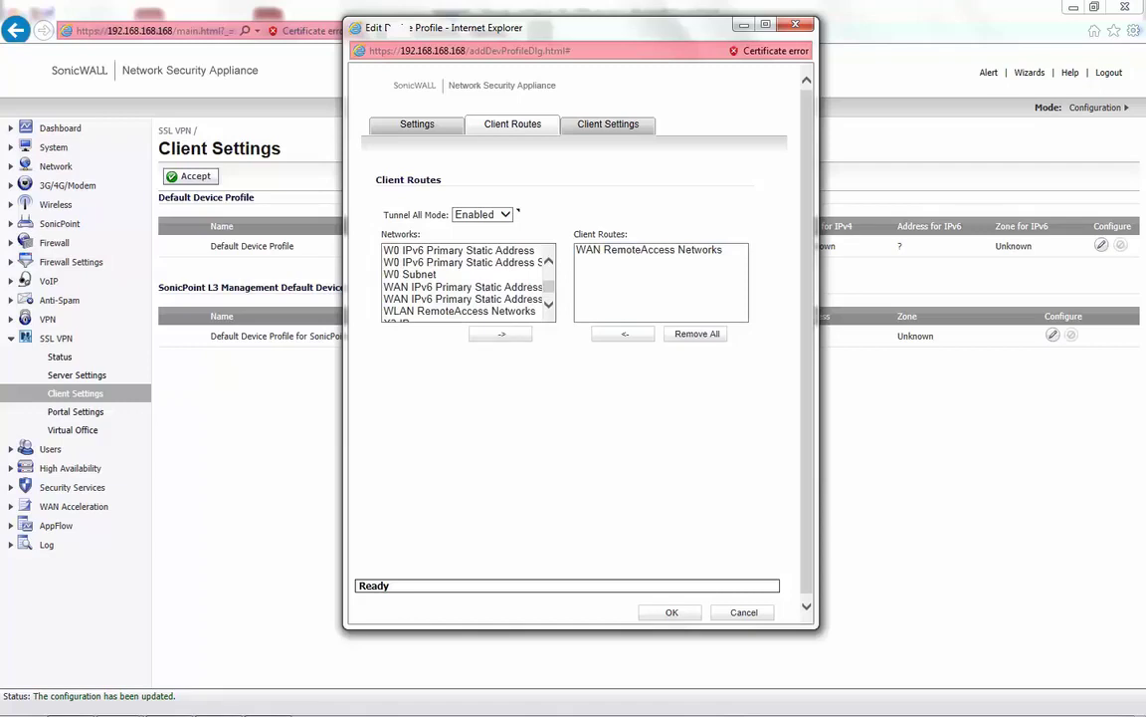
{"action": "key", "text": "Tab"}
{"action": "key", "text": "Return"}
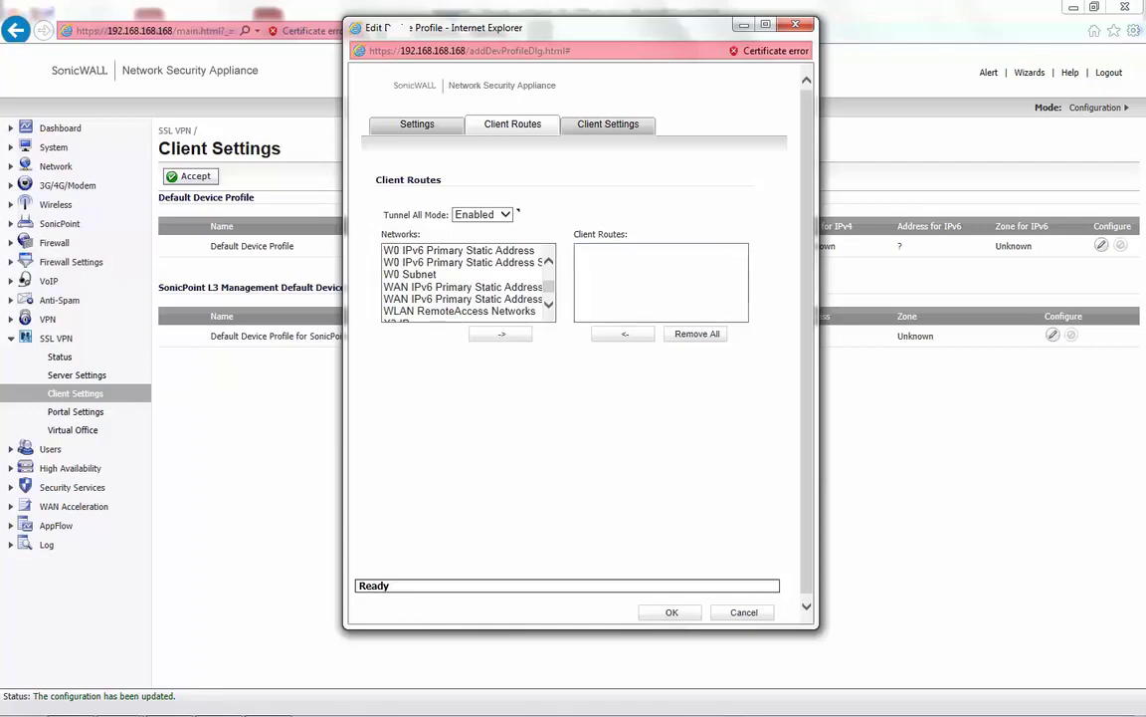
- Set Tunnel All Mode back to Disabled and add LAN Subnets to the client routes
{"action": "key", "text": "alt+Down"}
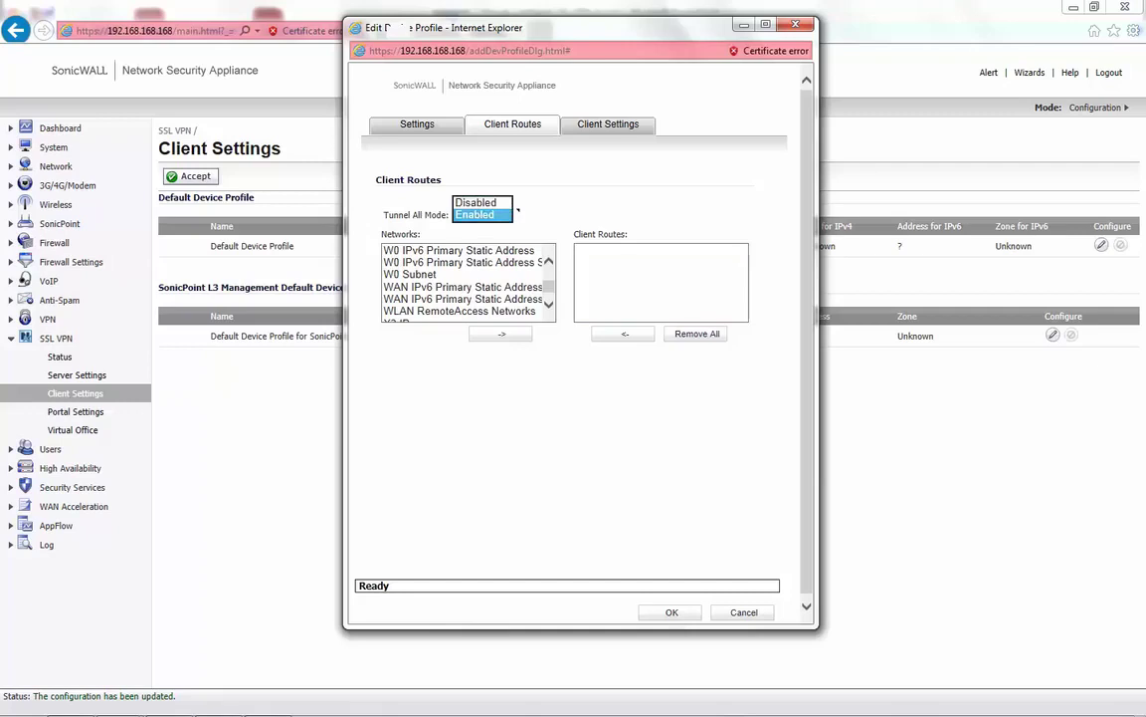
{"action": "key", "text": "Up"}
{"action": "key", "text": "Return"}
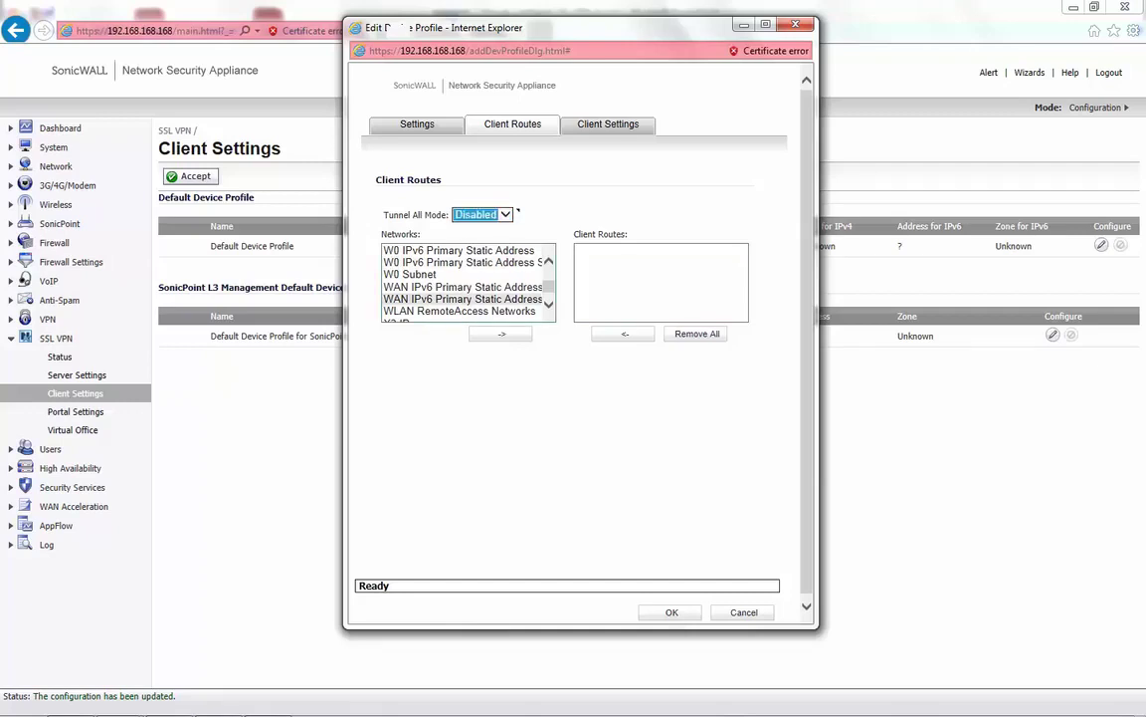
{"action": "key", "text": "Tab"}
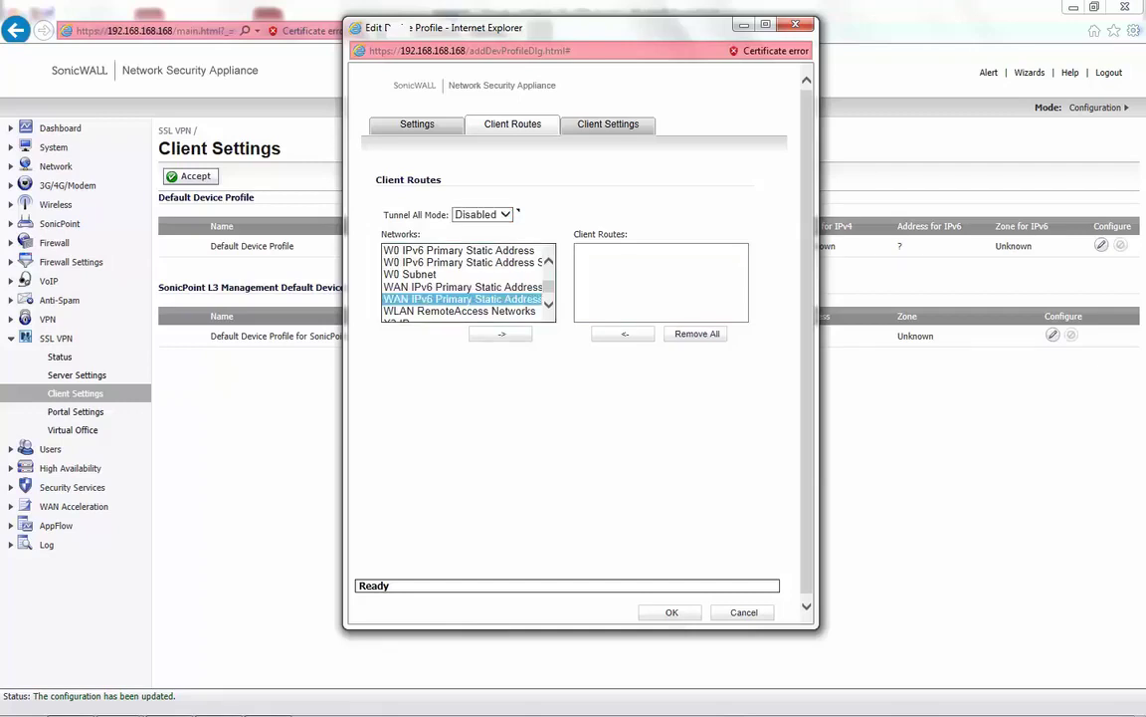
{"action": "key", "text": "l"}
{"action": "key", "text": "l"}
{"action": "key", "text": "l"}
{"action": "key", "text": "l"}
{"action": "key", "text": "Tab"}
{"action": "key", "text": "space"}
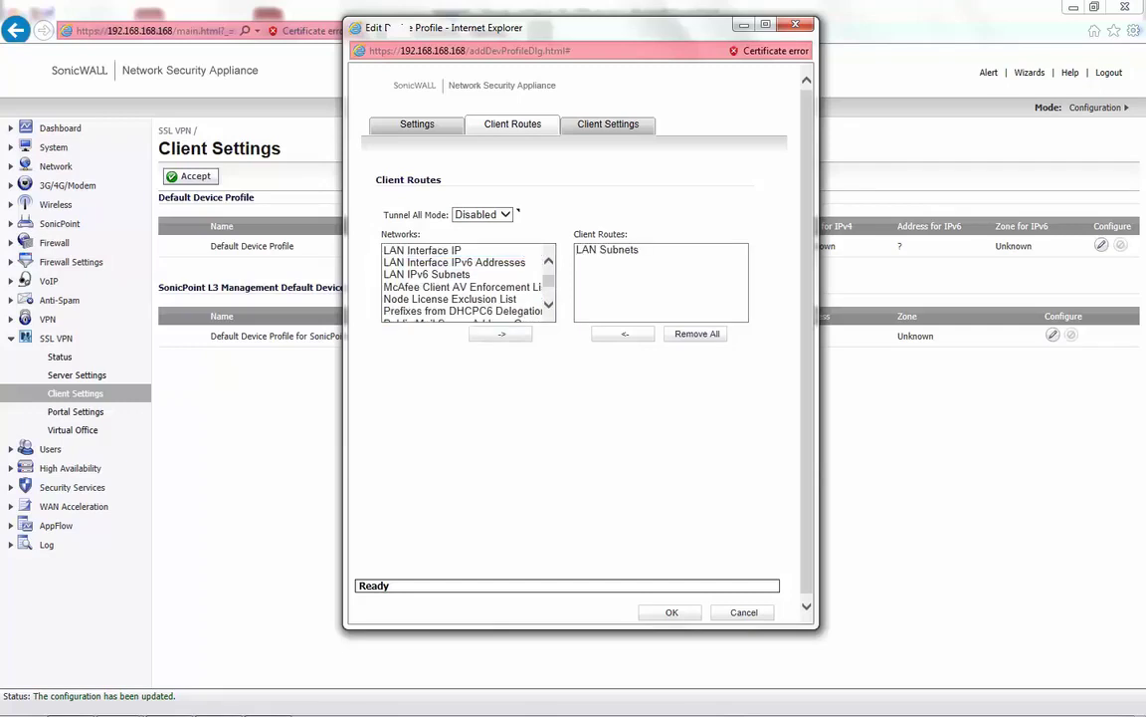
- Set the client DNS servers to 4.2.2.2 and 8.8.8.8
{"action": "key", "text": "Return"}
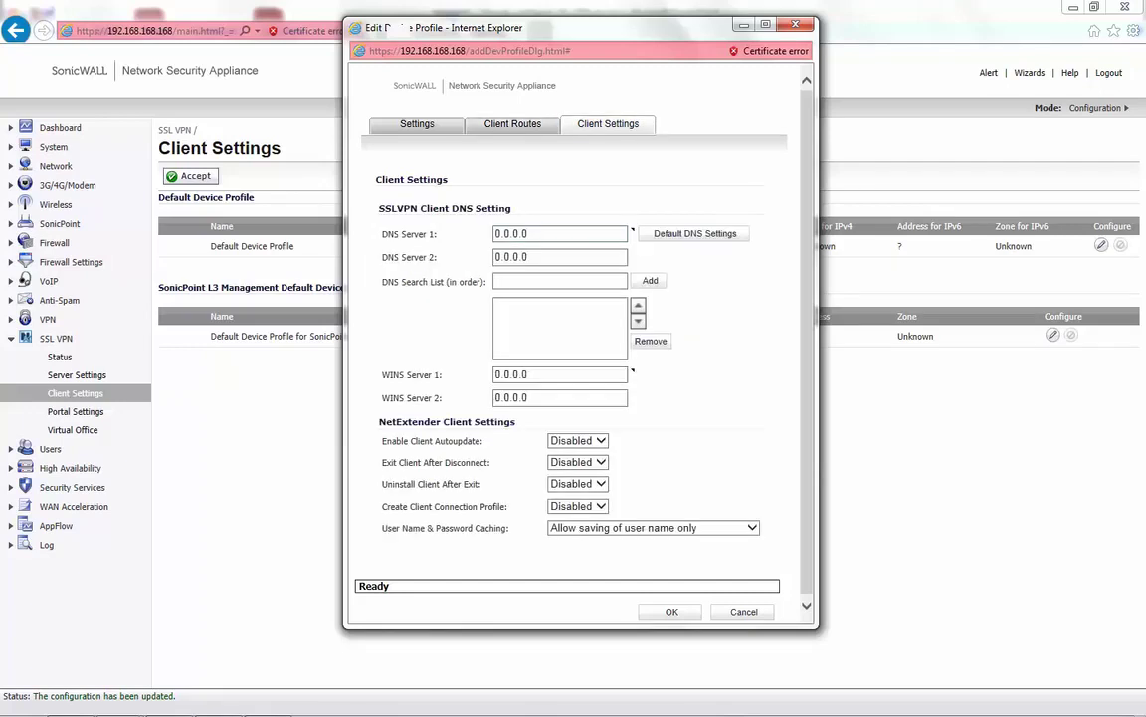
{"action": "key", "text": "Tab"}
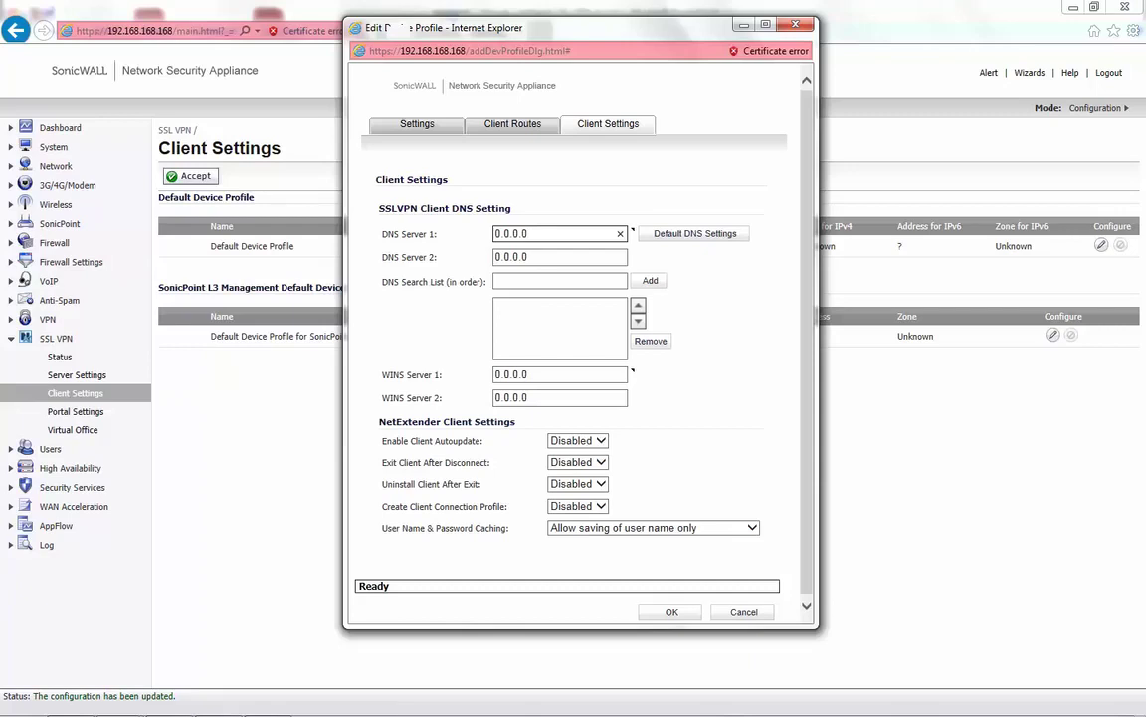
{"action": "key", "text": "BackSpace"}
{"action": "key", "text": "BackSpace"}
{"action": "key", "text": "BackSpace"}
{"action": "key", "text": "BackSpace"}
{"action": "key", "text": "BackSpace"}
{"action": "key", "text": "BackSpace"}
{"action": "key", "text": "BackSpace"}
{"action": "type", "text": "4.2.2.2"}
{"action": "key", "text": "Tab"}
{"action": "key", "text": "BackSpace"}
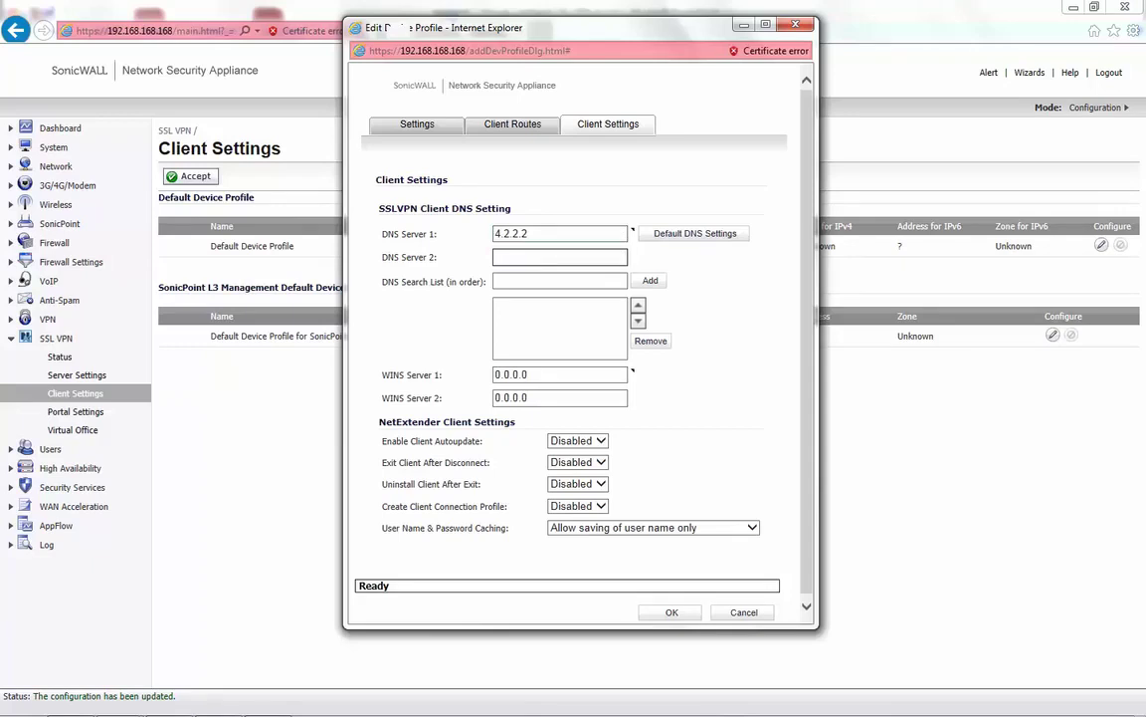
{"action": "type", "text": "8.8.8.8"}
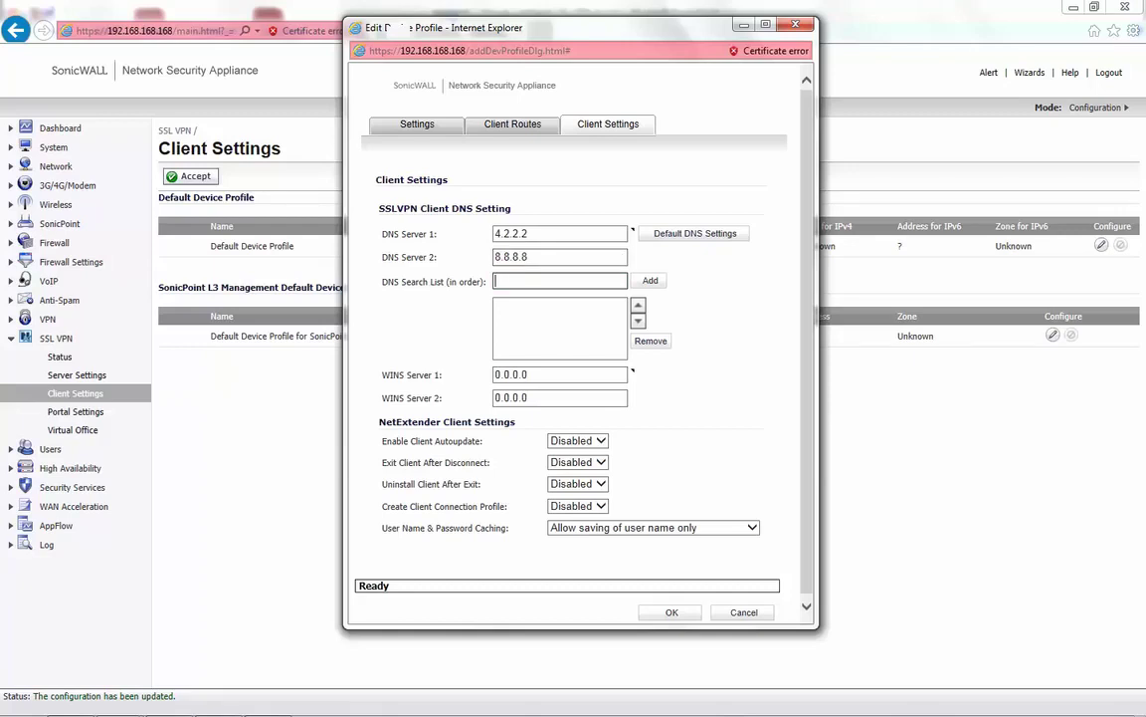
- Add sonicwall.com to the DNS Search List and save the device profile
{"action": "type", "text": "sonicwall.com"}
{"action": "key", "text": "Return"}
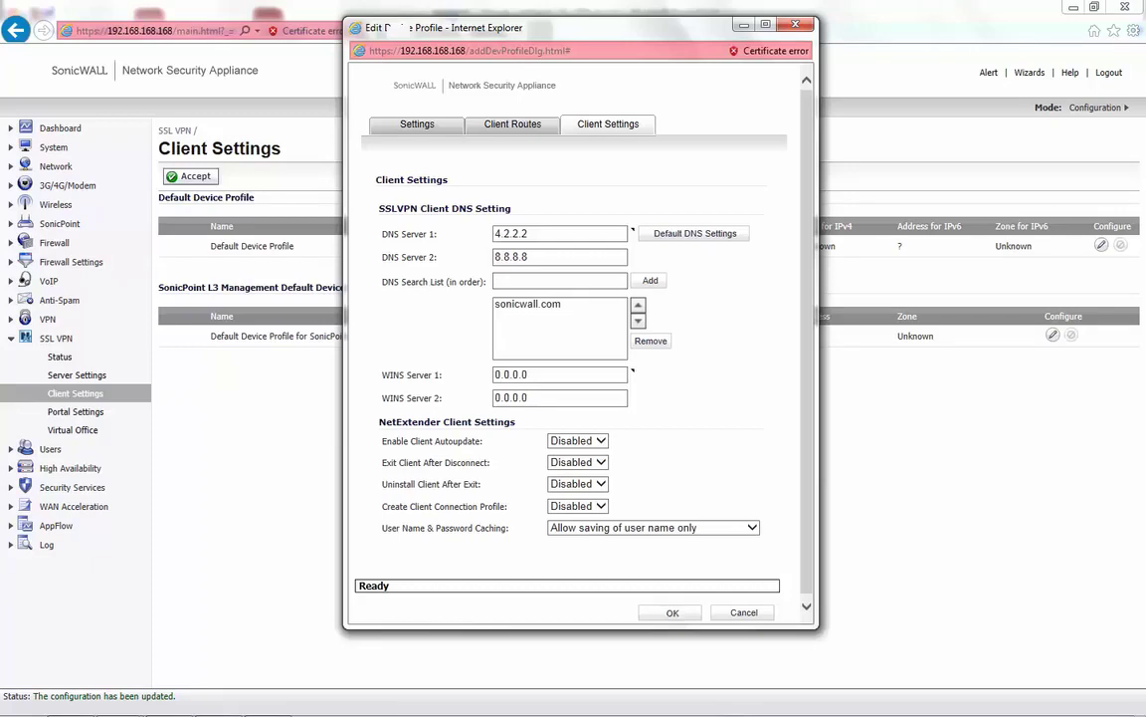
{"action": "key", "text": "Return"}
{"action": "key", "text": "Return"}
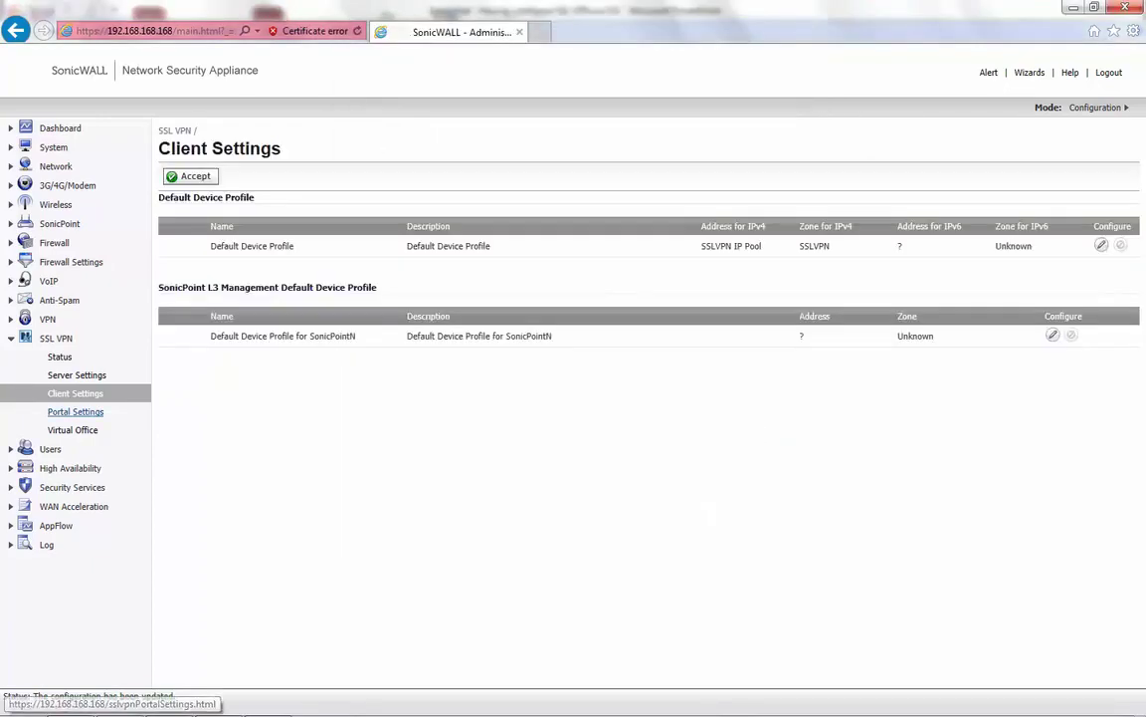
- View the SSL VPN Portal Settings, then the Virtual Office page
{"action": "left_click", "coordinate": [75, 411]}
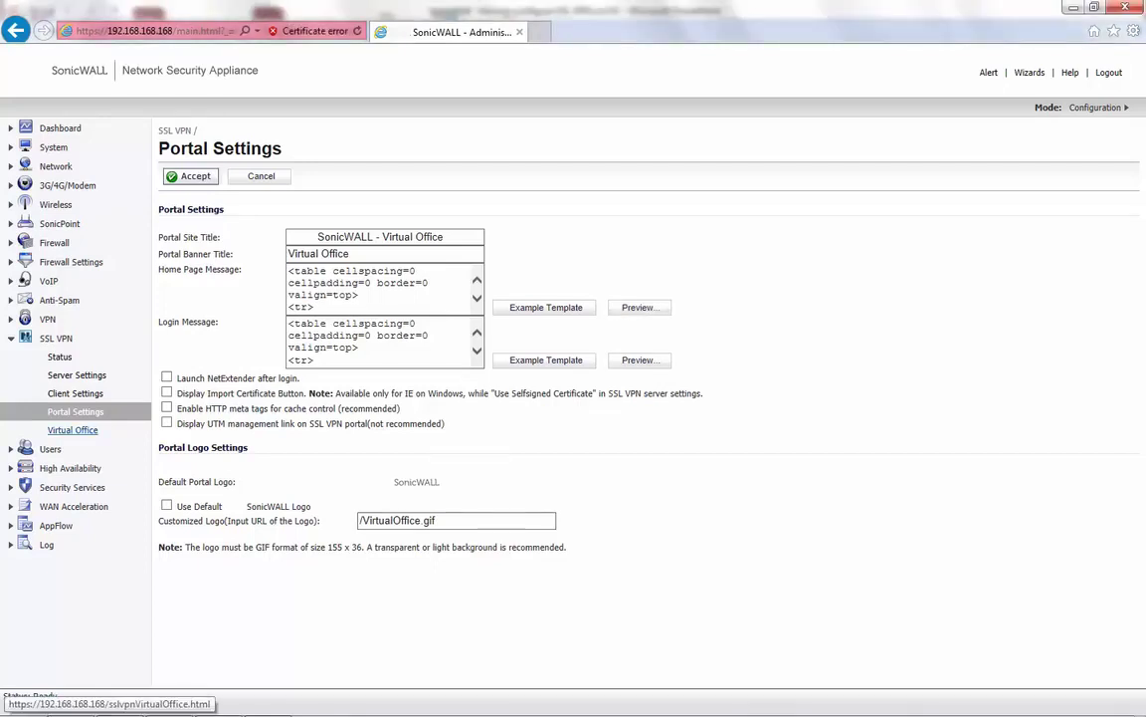
{"action": "left_click", "coordinate": [72, 430]}
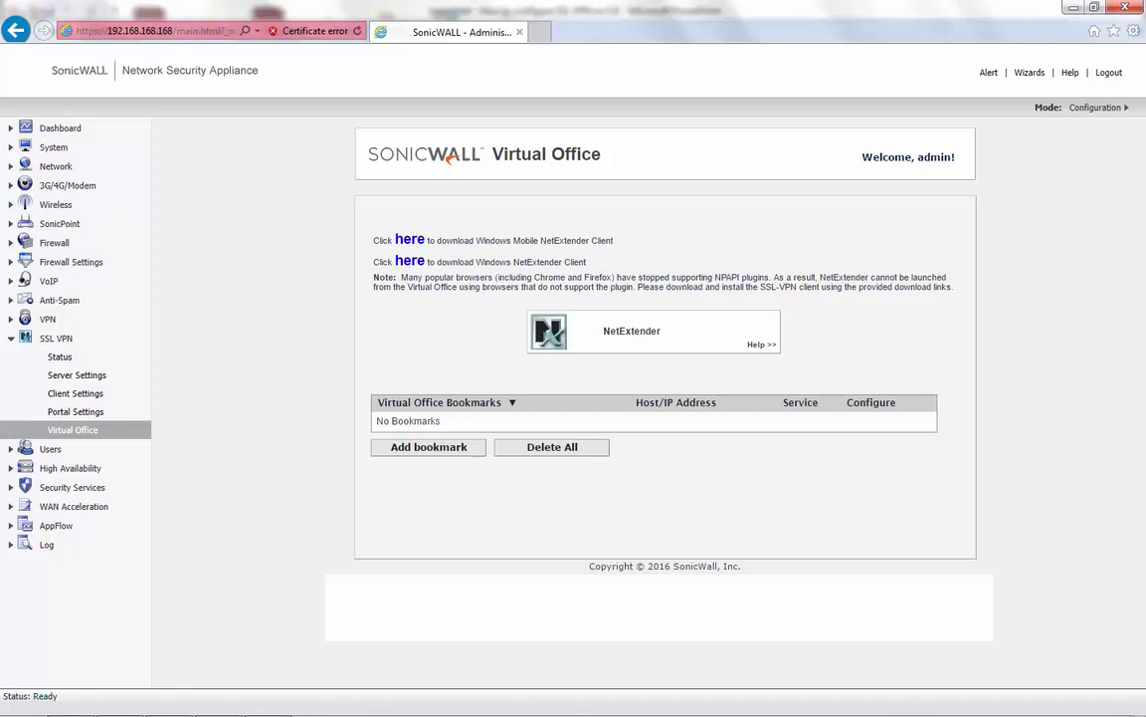
- Add a new local user, entering a user name and confirming its password
{"action": "left_click", "coordinate": [50, 448]}
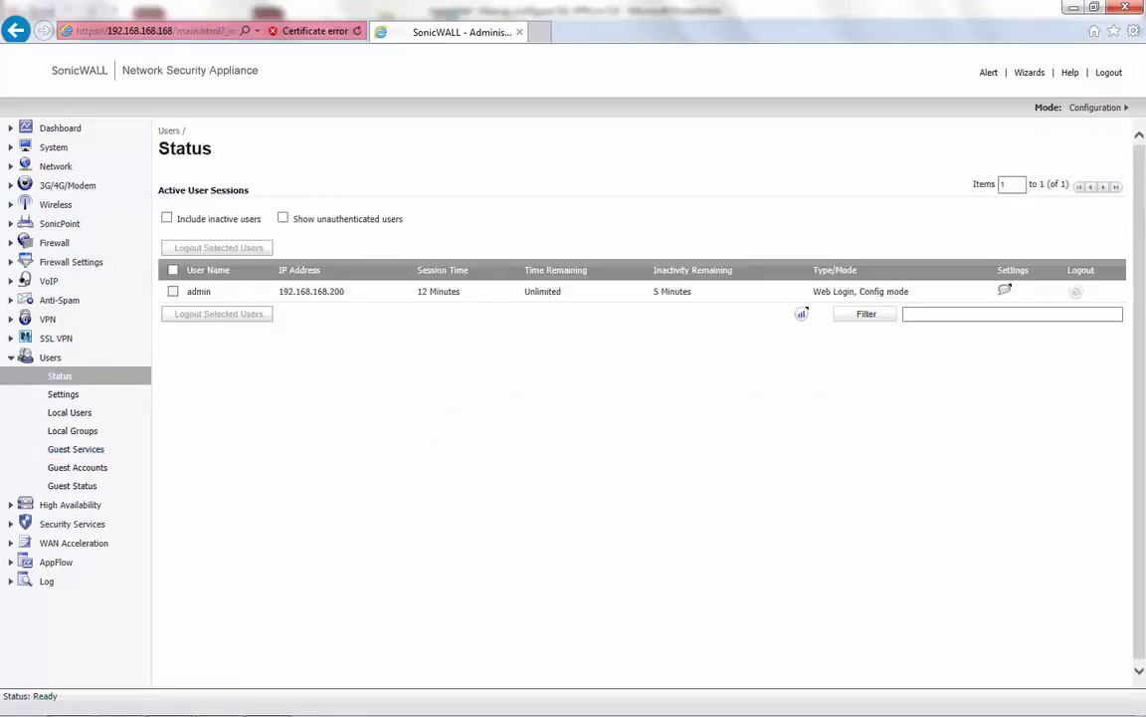
{"action": "left_click", "coordinate": [69, 412]}
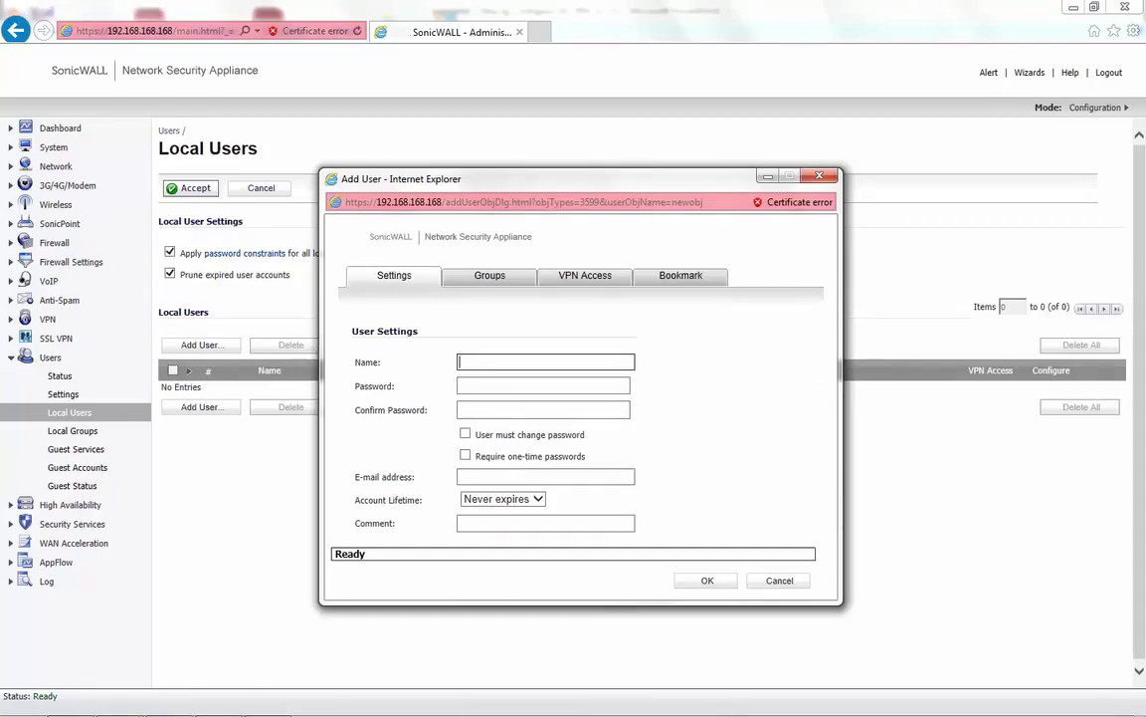
{"action": "type", "text": "test"}
{"action": "key", "text": "Tab"}
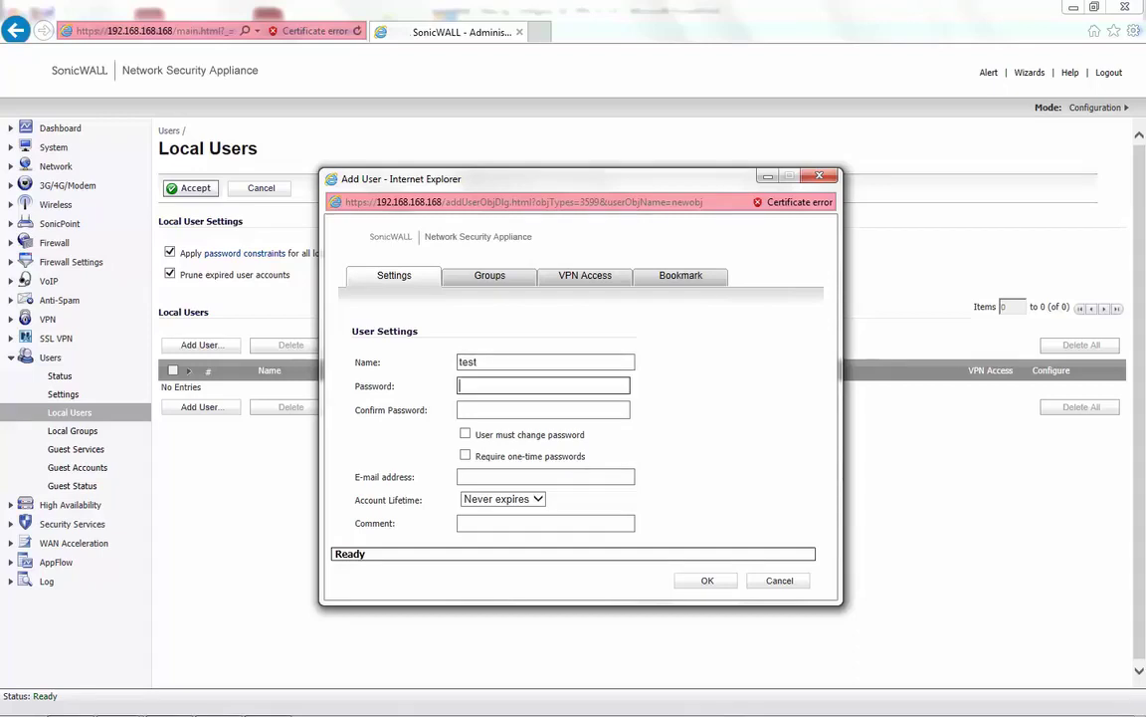
{"action": "type", "text": "passwor"}
{"action": "key", "text": "Tab"}
{"action": "type", "text": "passwor"}
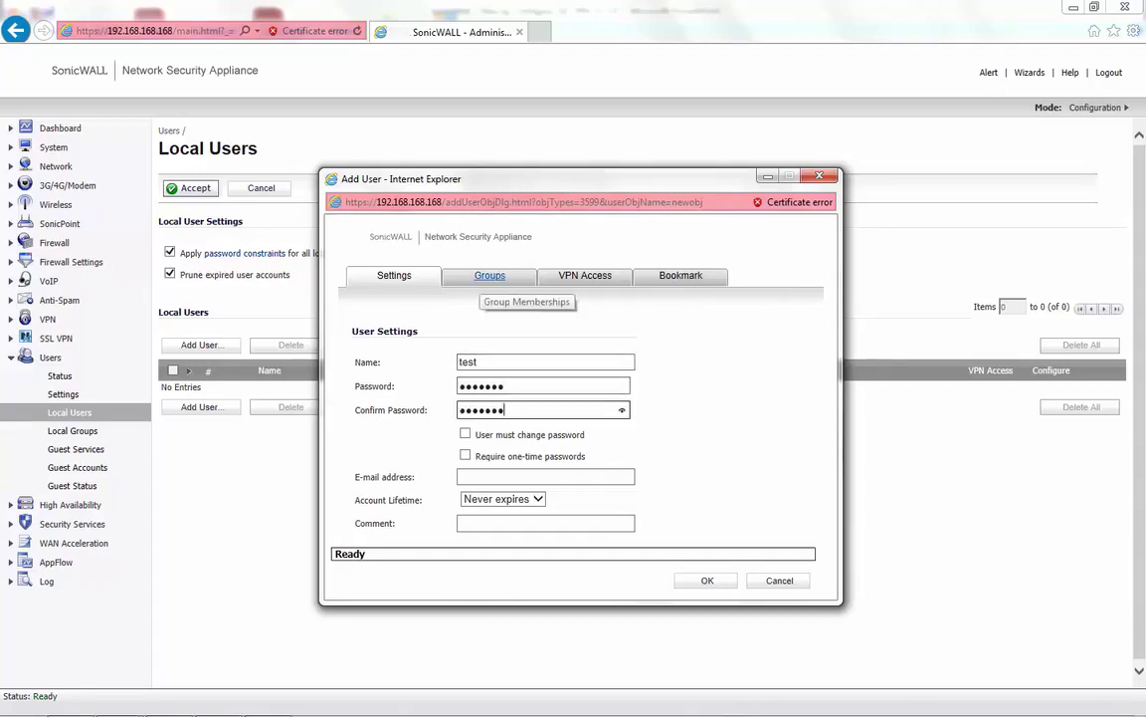
- Make the user a member of SSLVPN Services and grant VPN access to LAN Subnets
{"action": "left_click", "coordinate": [489, 277]}
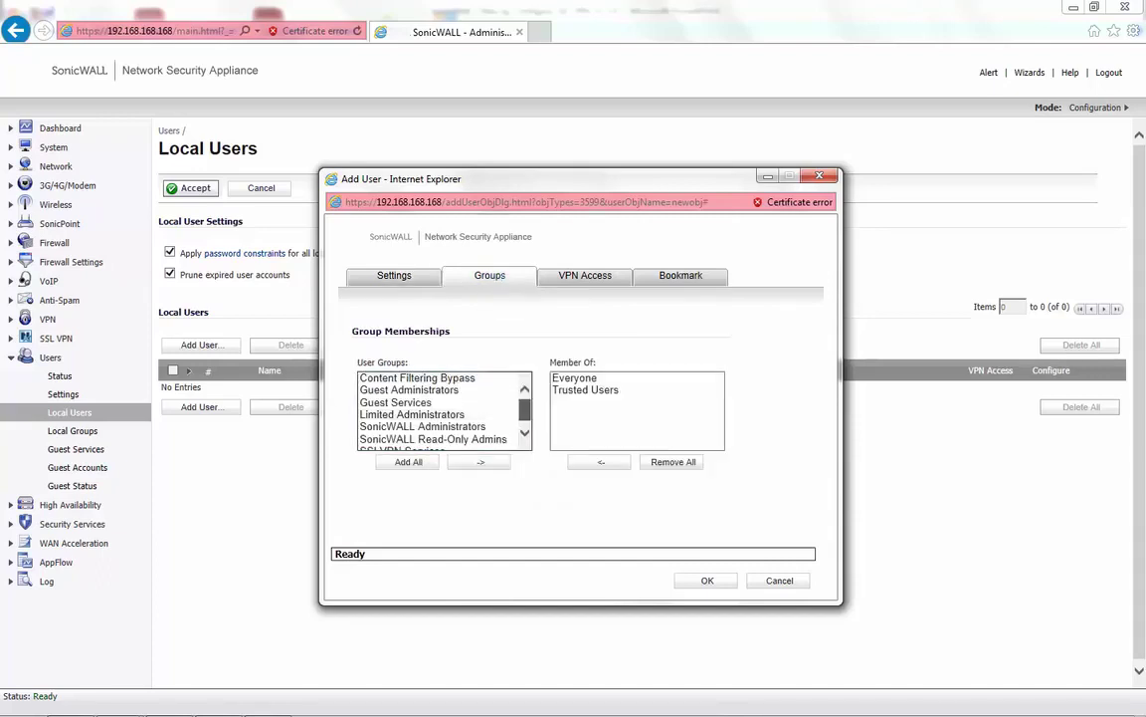
{"action": "scroll", "coordinate": [445, 410], "scroll_direction": "down", "scroll_amount": 1}
{"action": "left_click", "coordinate": [402, 443]}
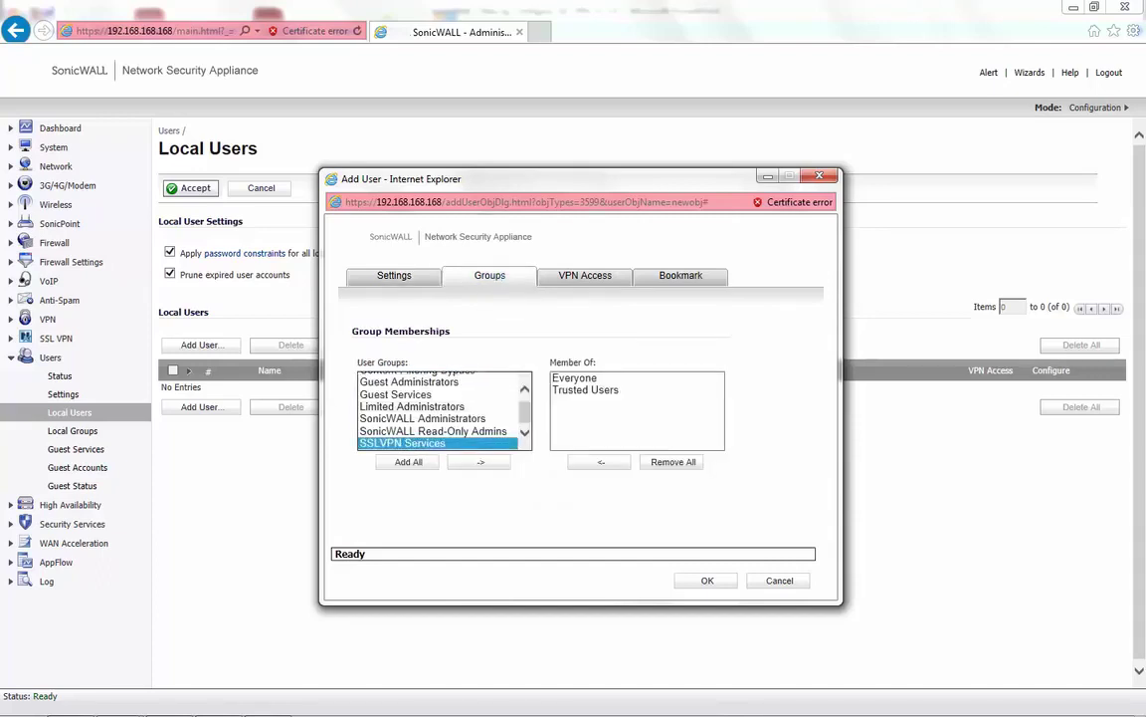
{"action": "left_click", "coordinate": [481, 462]}
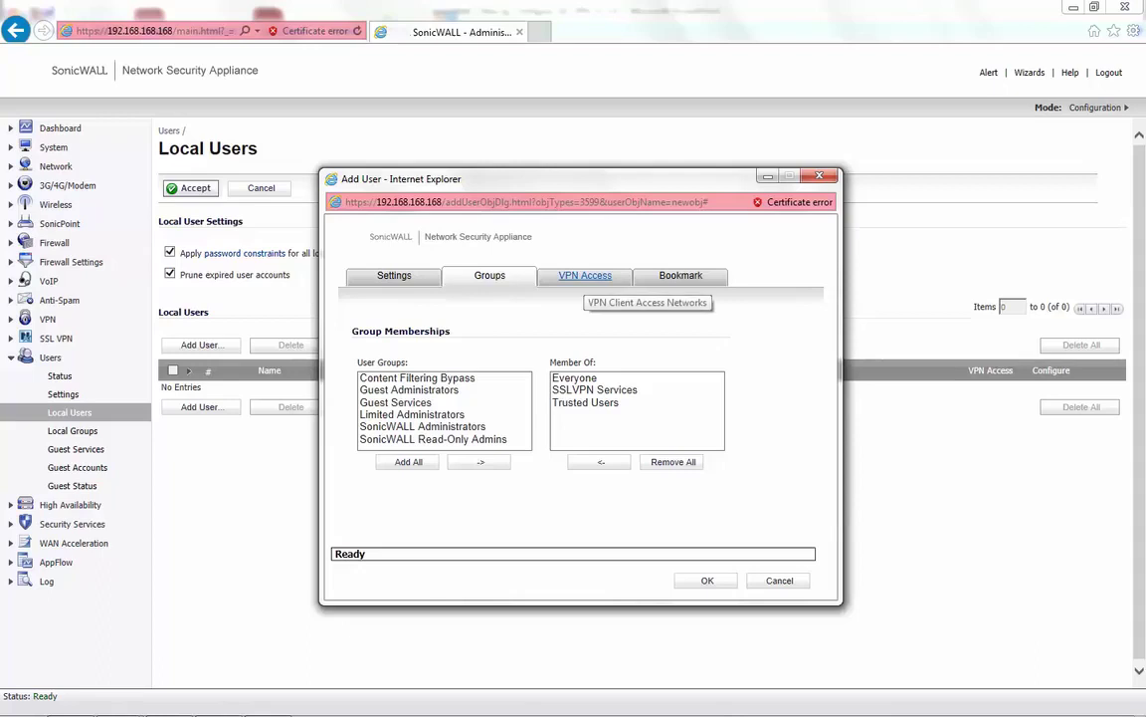
{"action": "left_click", "coordinate": [585, 277]}
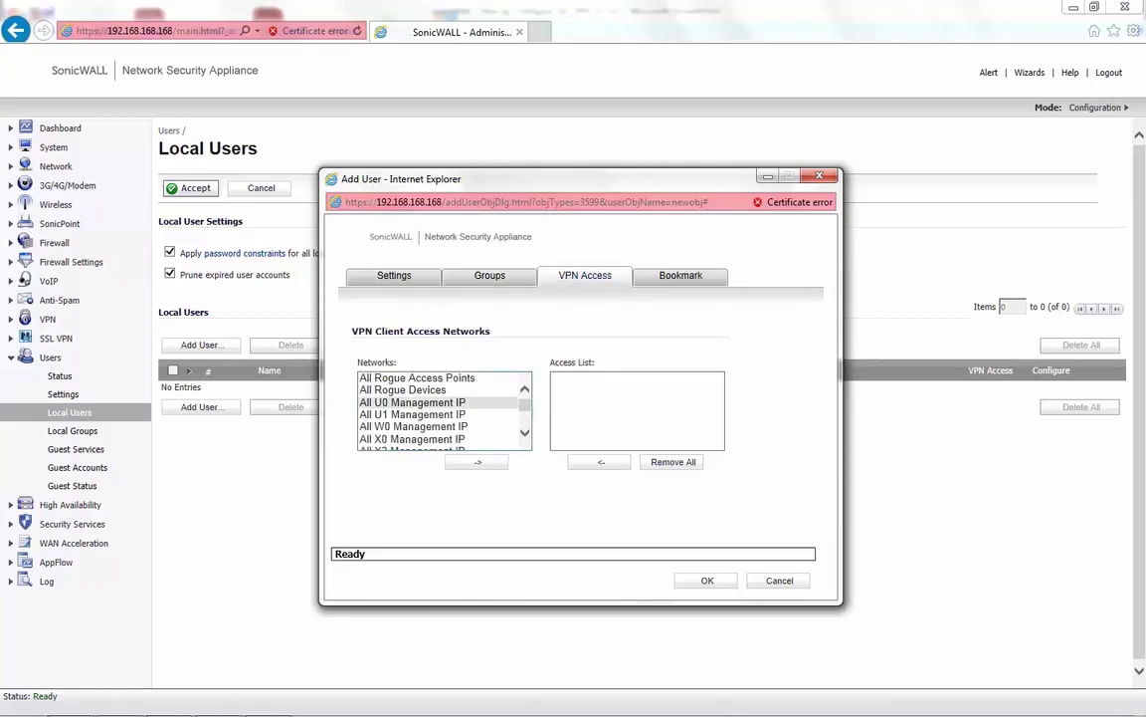
{"action": "left_click", "coordinate": [412, 402]}
{"action": "key", "text": "l"}
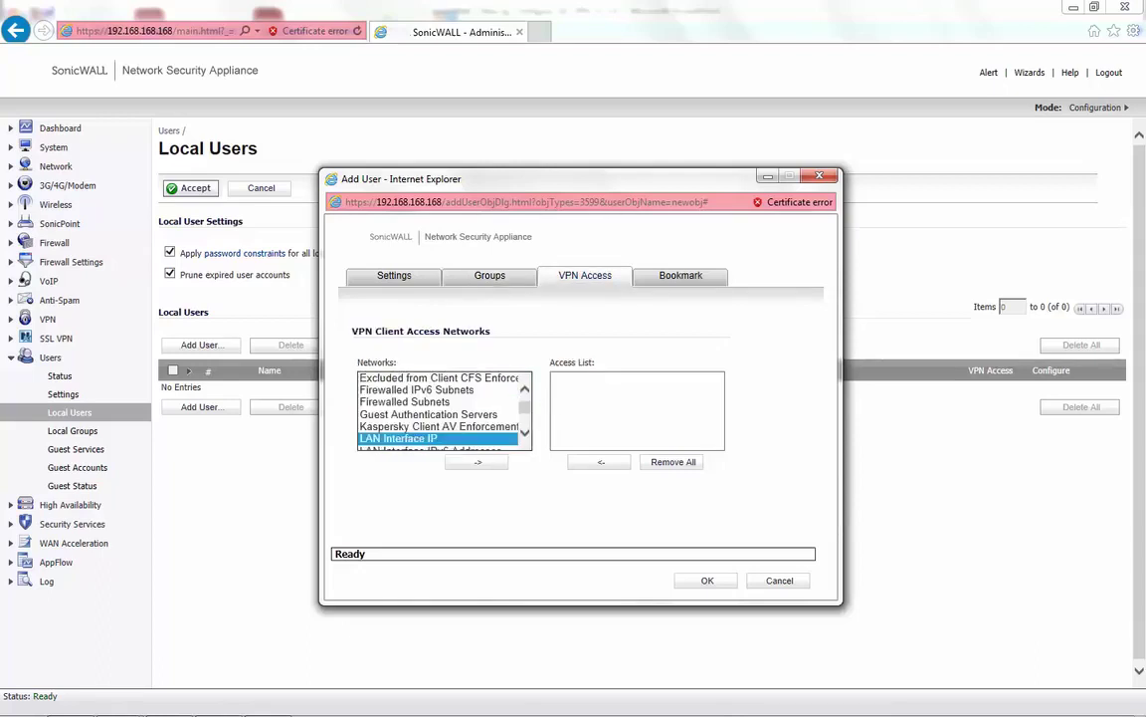
{"action": "key", "text": "Down"}
{"action": "key", "text": "Down"}
{"action": "key", "text": "Down"}
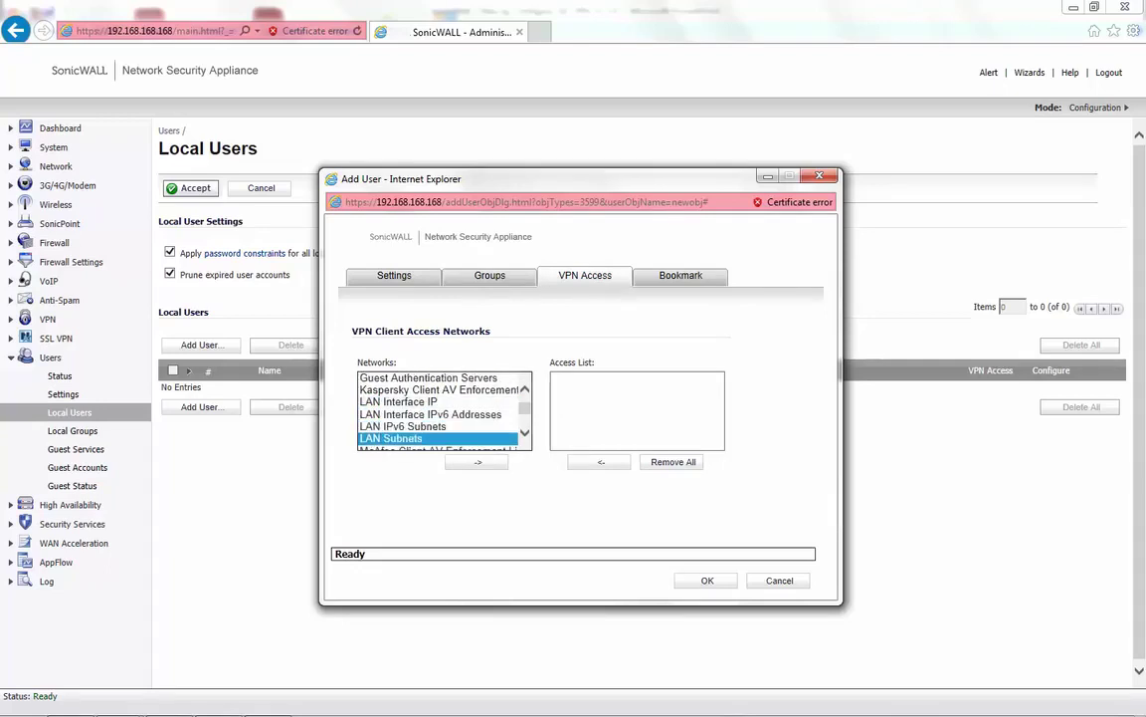
{"action": "key", "text": "Return"}
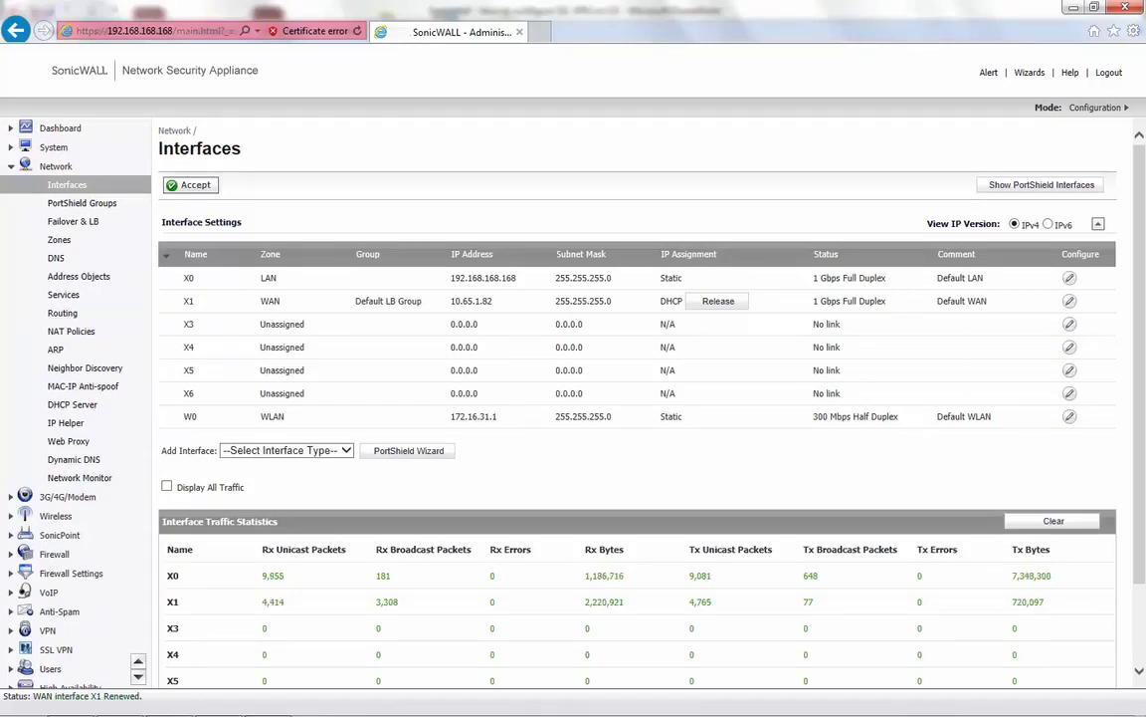
- Select the X1 WAN address 10.65.1.82 on the Interfaces page to copy it
{"action": "left_click_drag", "start_coordinate": [451, 301], "coordinate": [504, 319]}
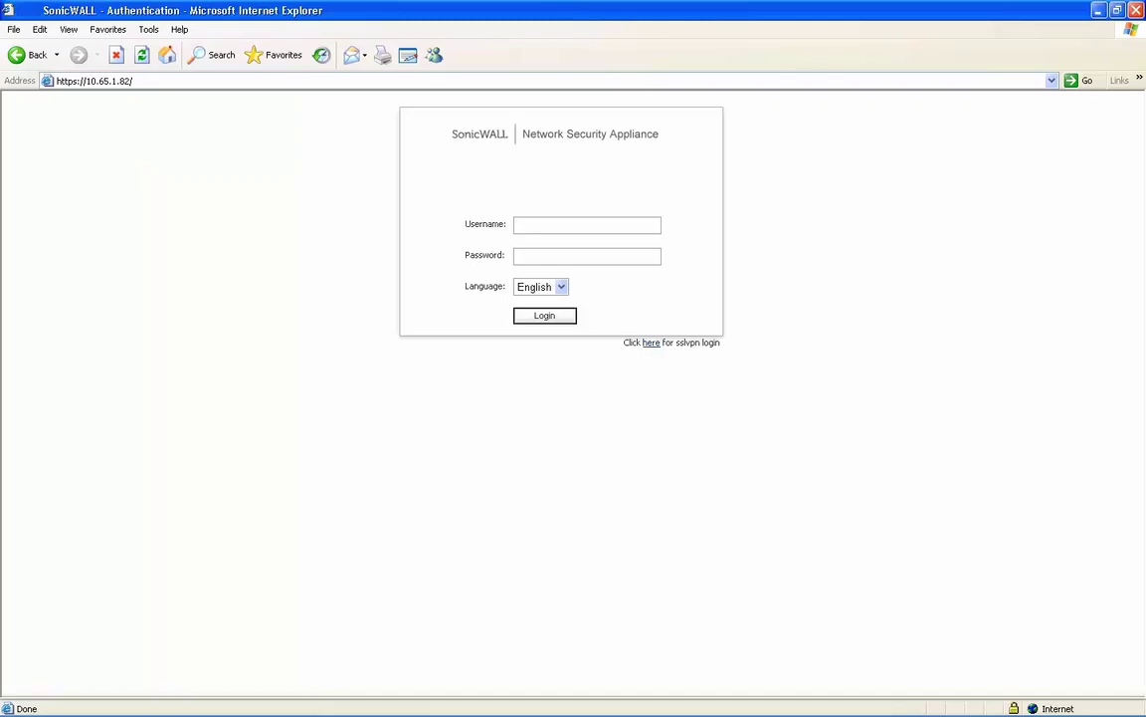
- Log in to the Virtual Office portal with the new VPN user's name and password
{"action": "left_click_drag", "start_coordinate": [722, 343], "coordinate": [624, 342]}
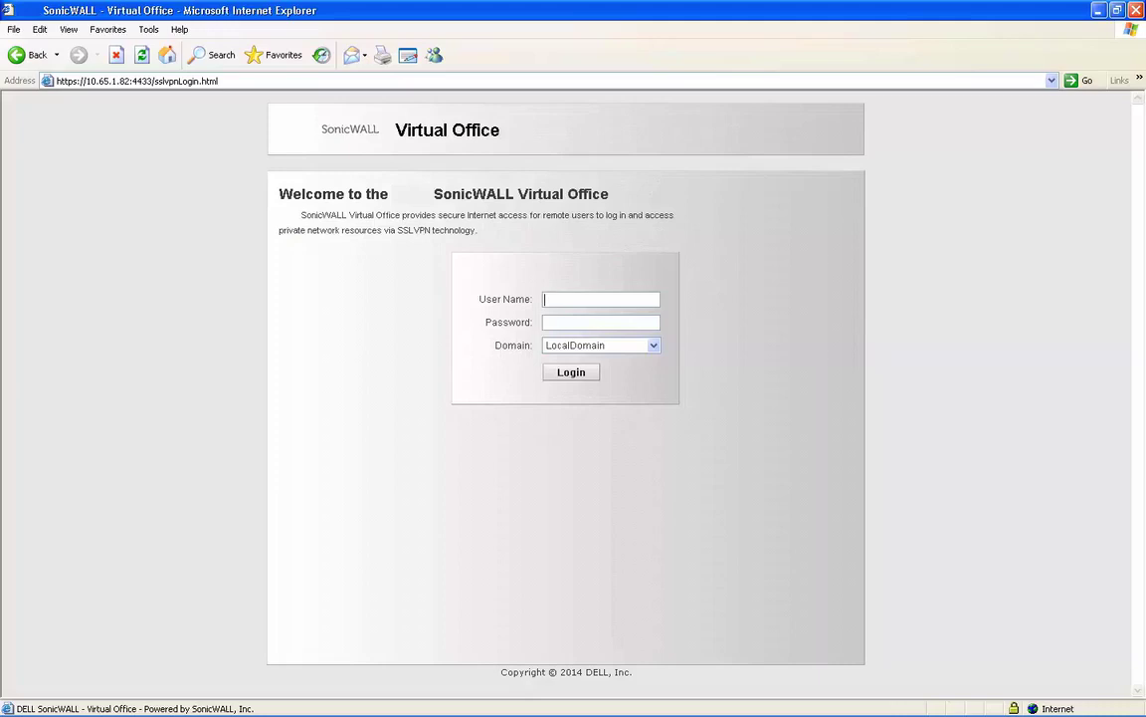
{"action": "type", "text": "test"}
{"action": "key", "text": "Tab"}
{"action": "type", "text": "test123"}
{"action": "key", "text": "Return"}
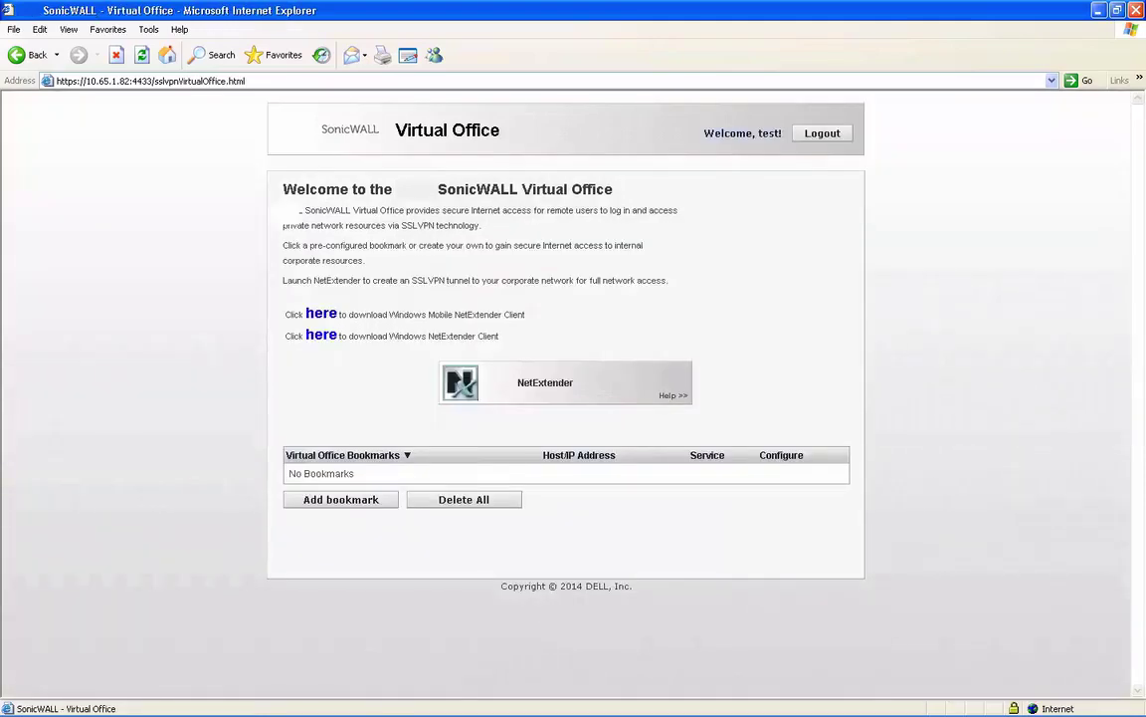
- Download the Windows NetExtender client and run its installer despite the unverified publisher warning
{"action": "left_click_drag", "start_coordinate": [500, 335], "coordinate": [389, 335]}
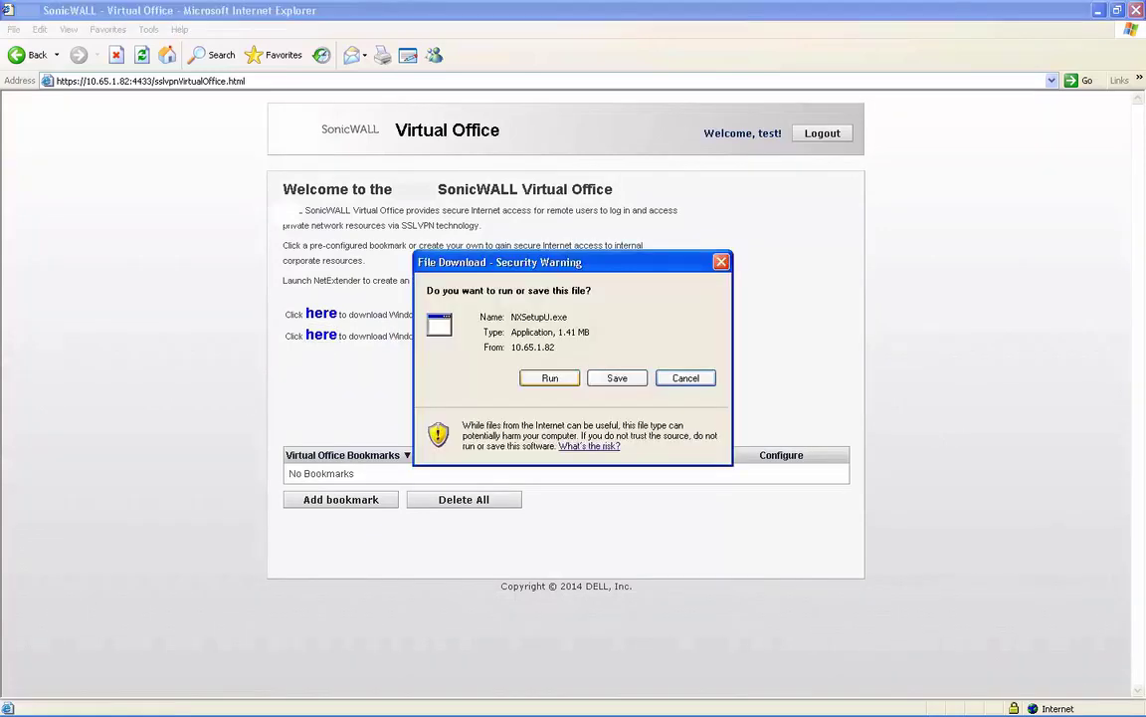
{"action": "key", "text": "Return"}
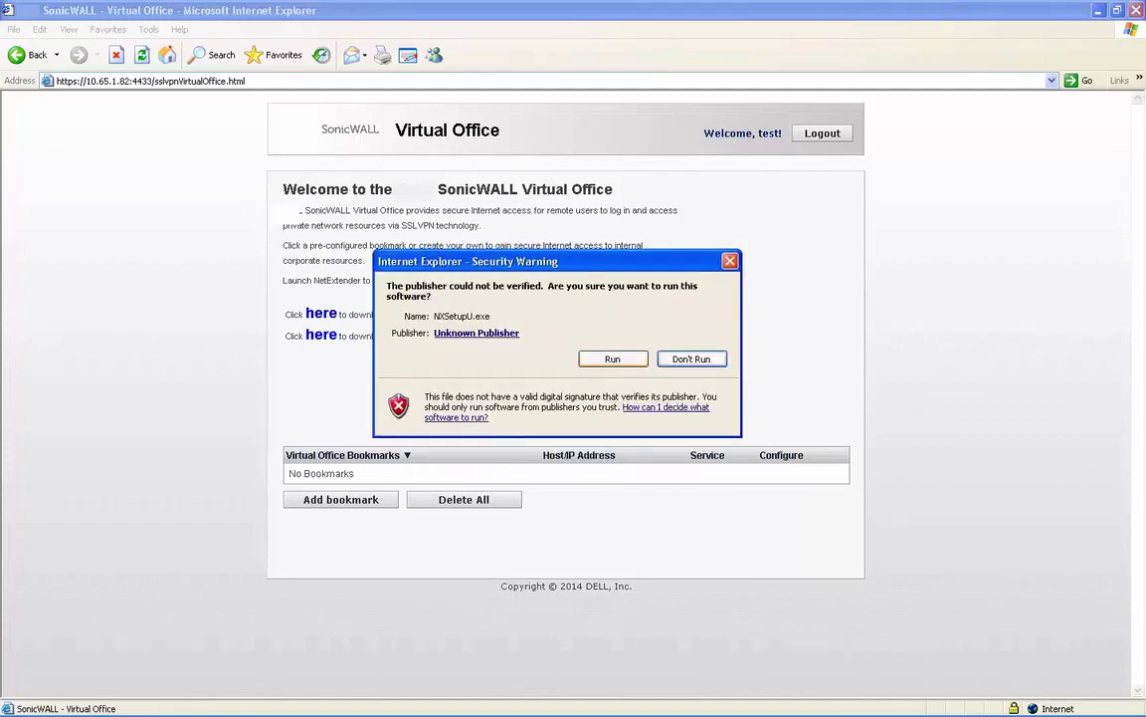
{"action": "key", "text": "alt+r"}
- Accept the license, keep the default folder and all three shortcuts, install, and launch NetExtender
{"action": "key", "text": "Return"}
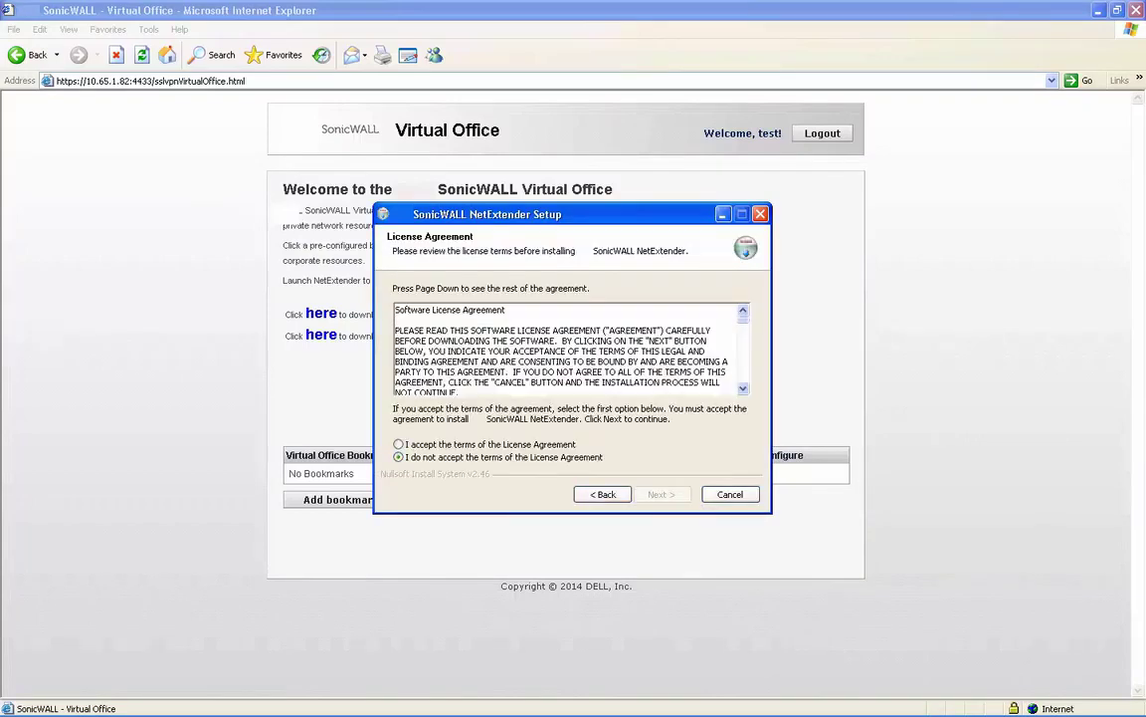
{"action": "key", "text": "alt+a"}
{"action": "key", "text": "Return"}
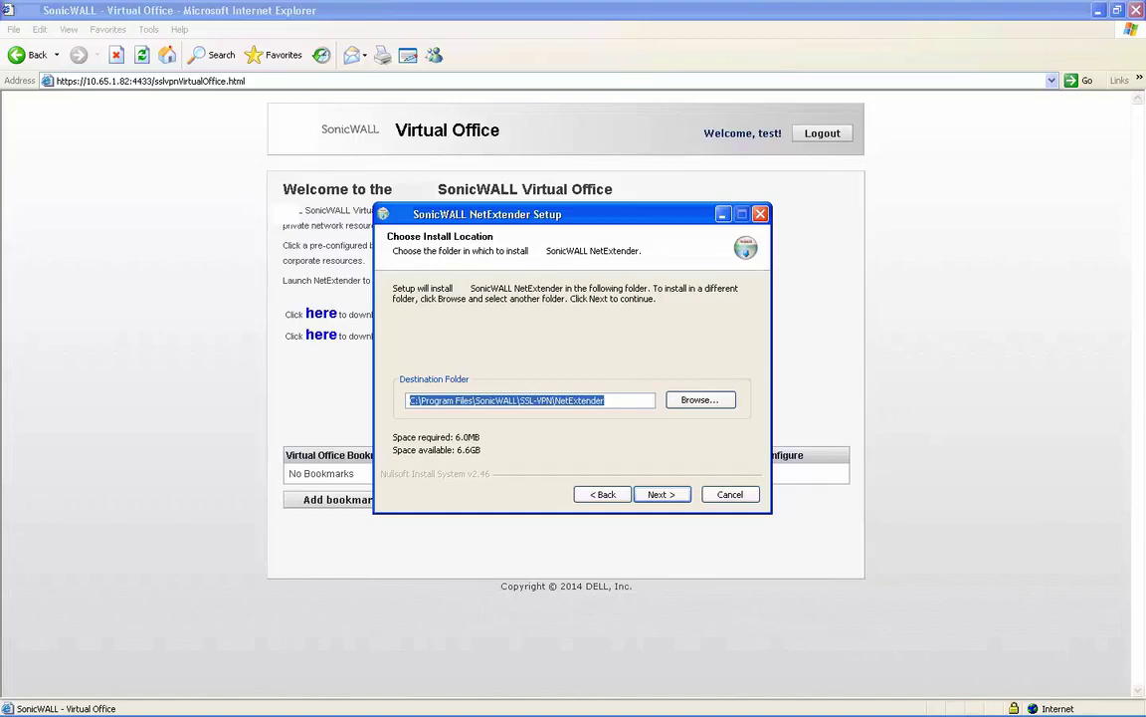
{"action": "key", "text": "Return"}
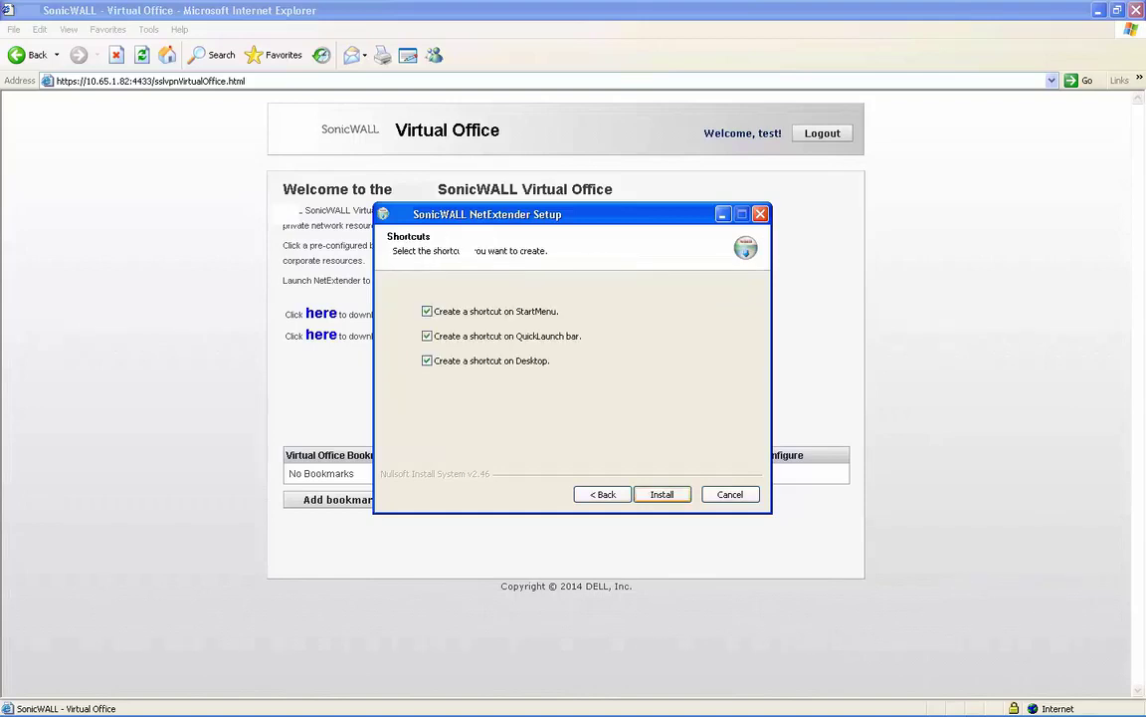
{"action": "key", "text": "Return"}
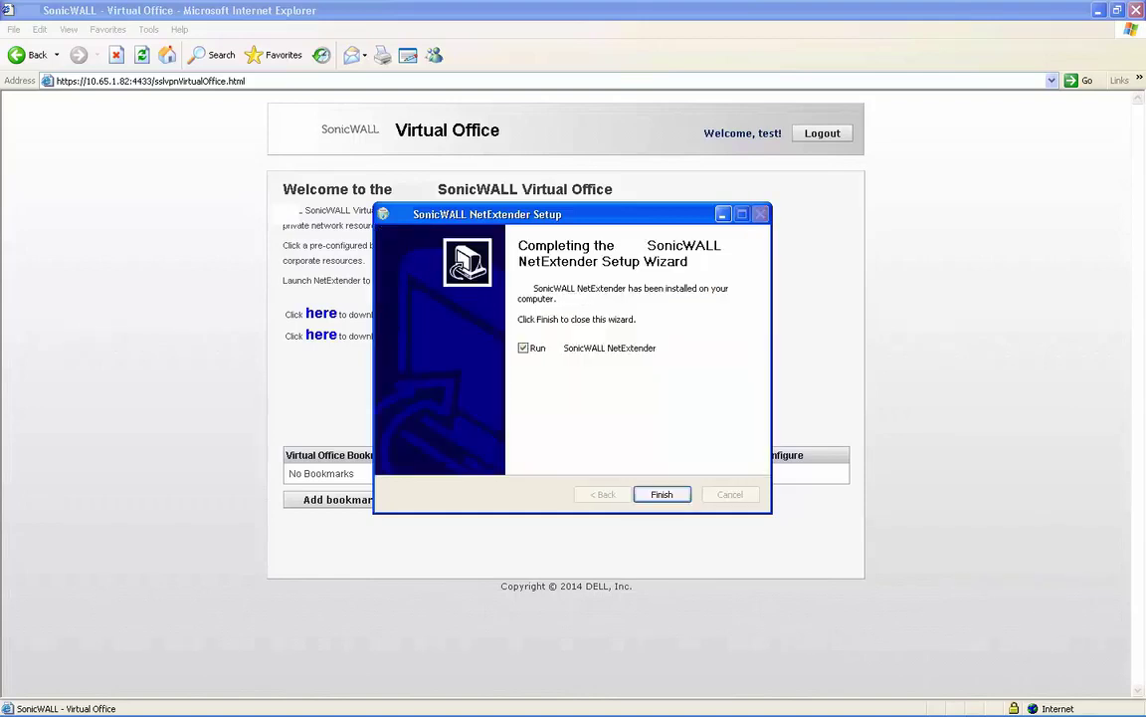
{"action": "key", "text": "Return"}
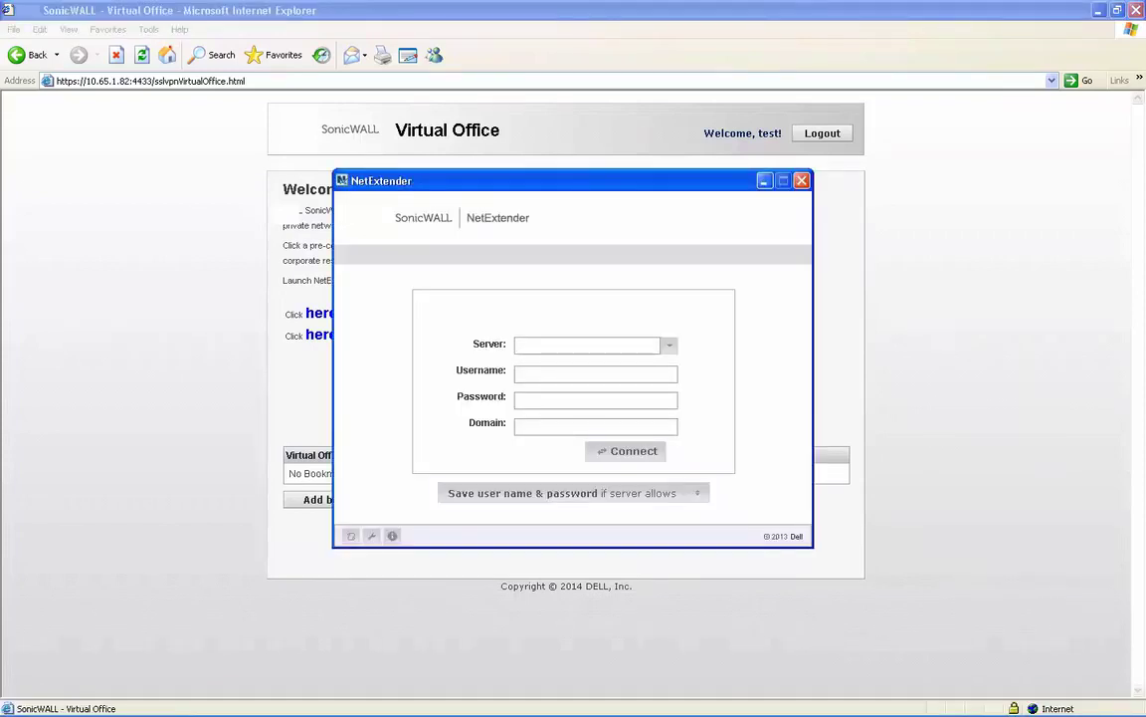
- Connect NetExtender to server 10.65.1.82:4433 with the VPN user's credentials and domain LocalDomain
{"action": "type", "text": "10.65.1.82:"}
{"action": "key", "text": "BackSpace"}
{"action": "type", "text": ":44"}
{"action": "type", "text": "33"}
{"action": "type", "text": "t"}
{"action": "type", "text": "est"}
{"action": "key", "text": "Tab"}
{"action": "type", "text": "test123"}
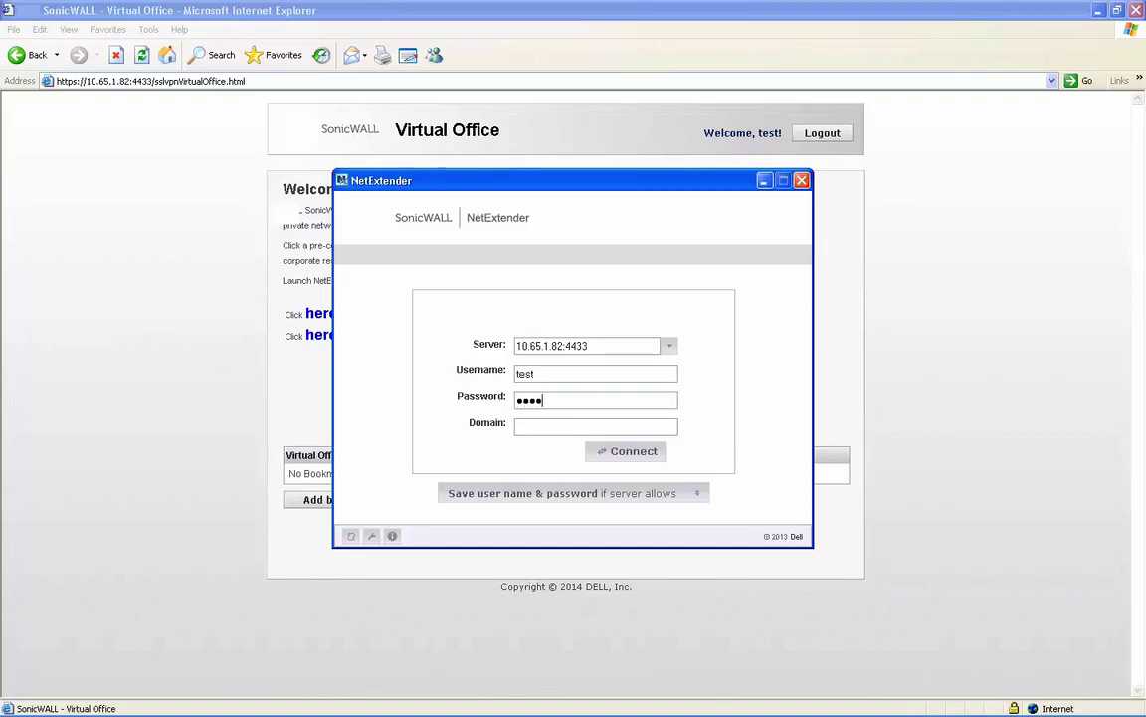
{"action": "key", "text": "Tab"}
{"action": "type", "text": "LocalDomain"}
{"action": "key", "text": "Return"}
{"action": "key", "text": "Return"}
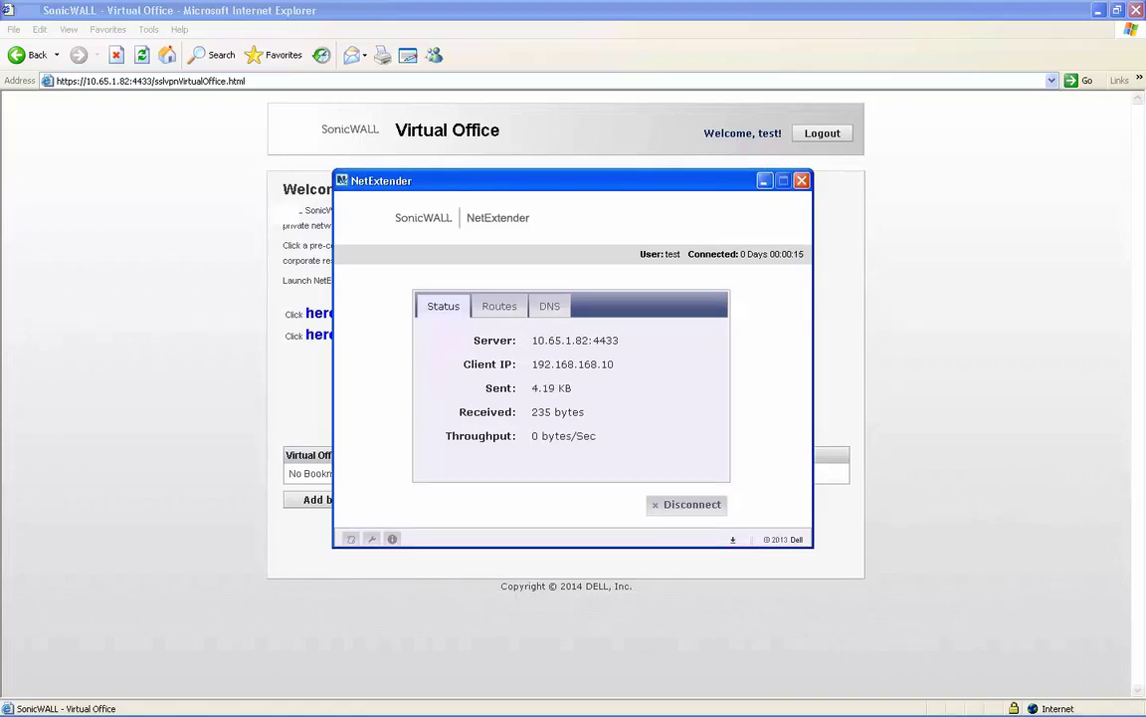
- From a command prompt, ping LAN host 192.168.168.68 through the VPN tunnel
{"action": "key", "text": "super+r"}
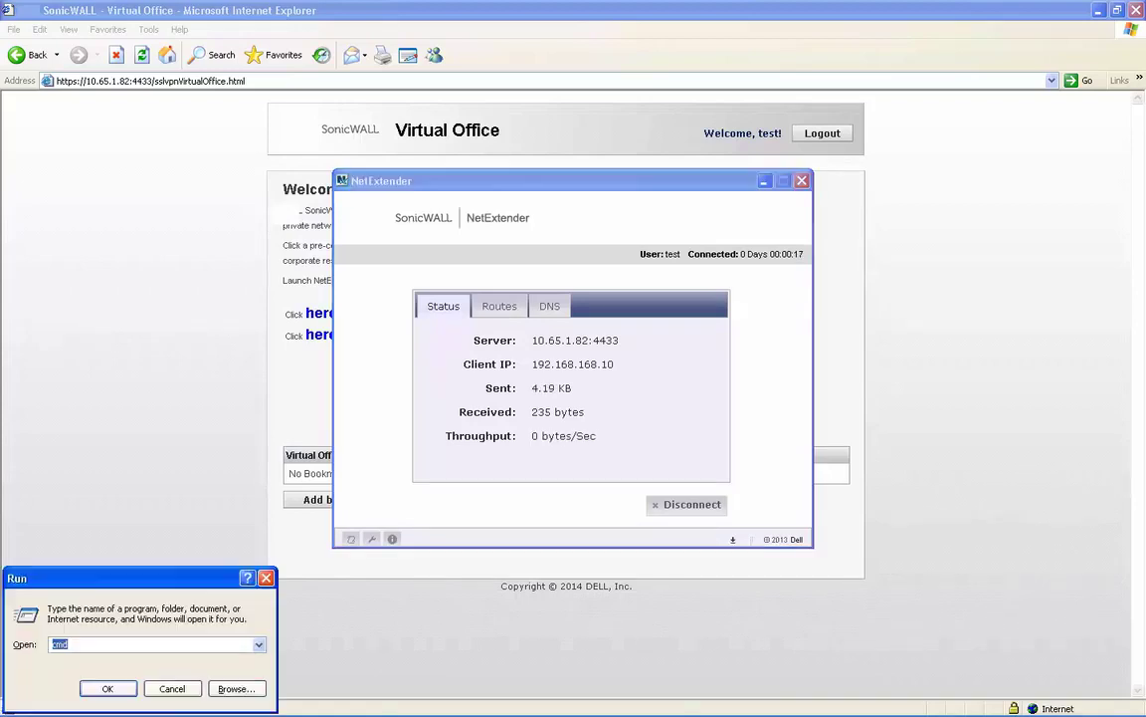
{"action": "key", "text": "Return"}
{"action": "type", "text": "192.168.168.68"}
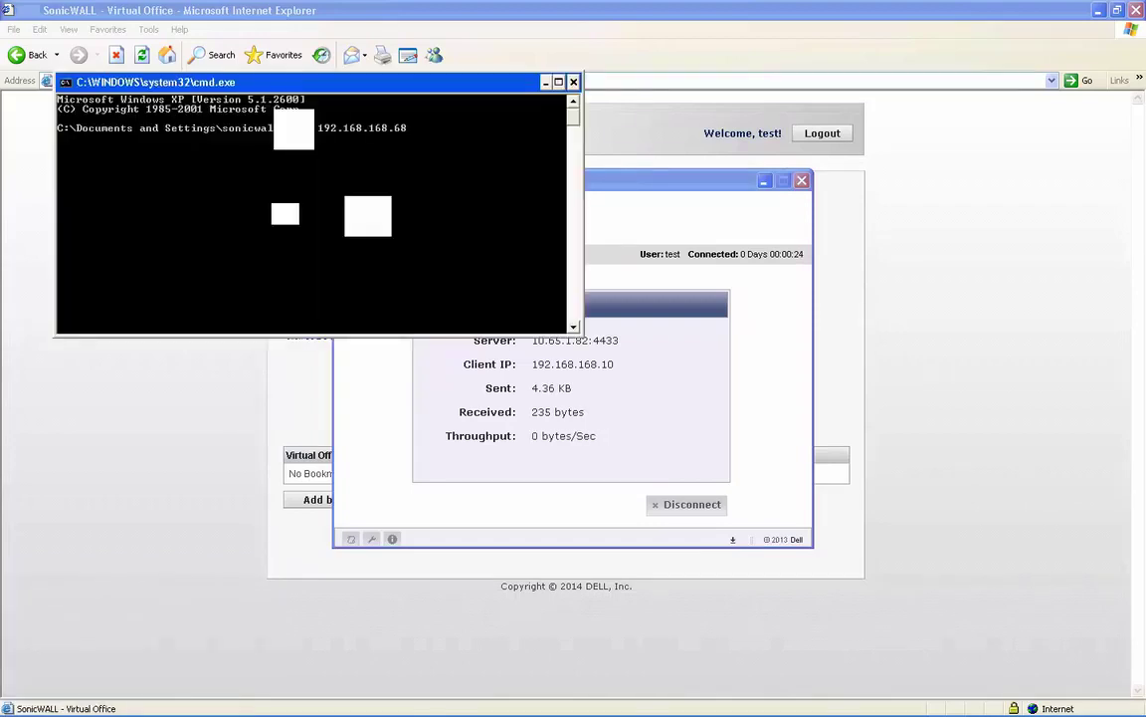
{"action": "key", "text": "Return"}
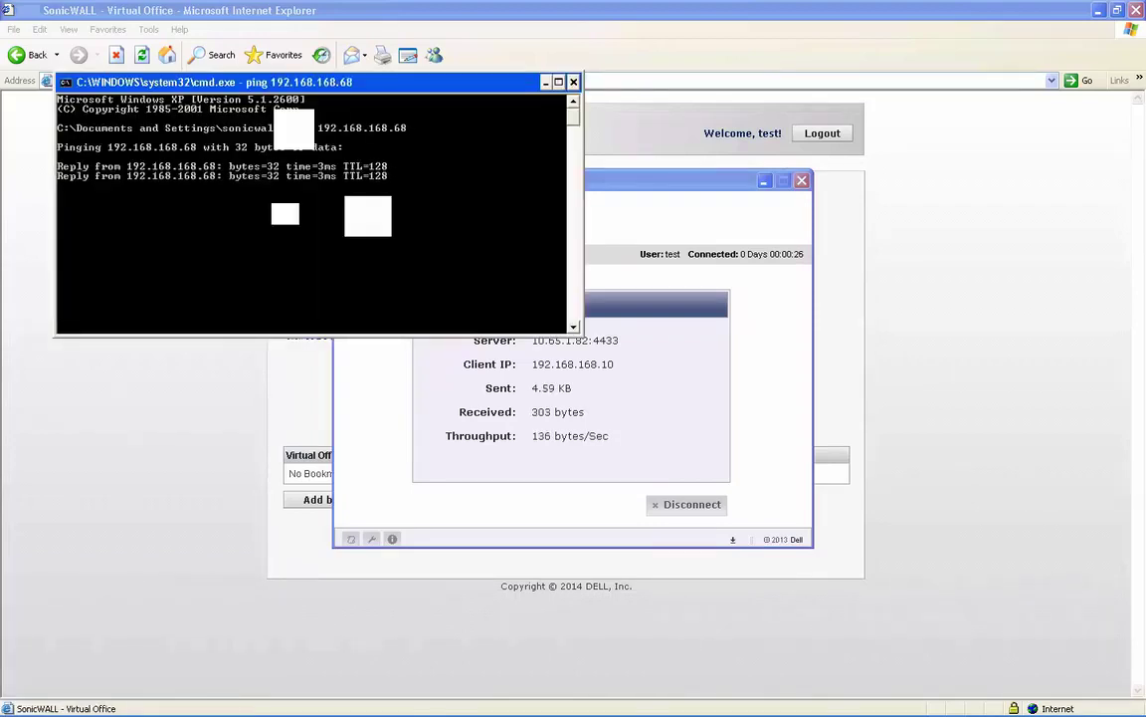